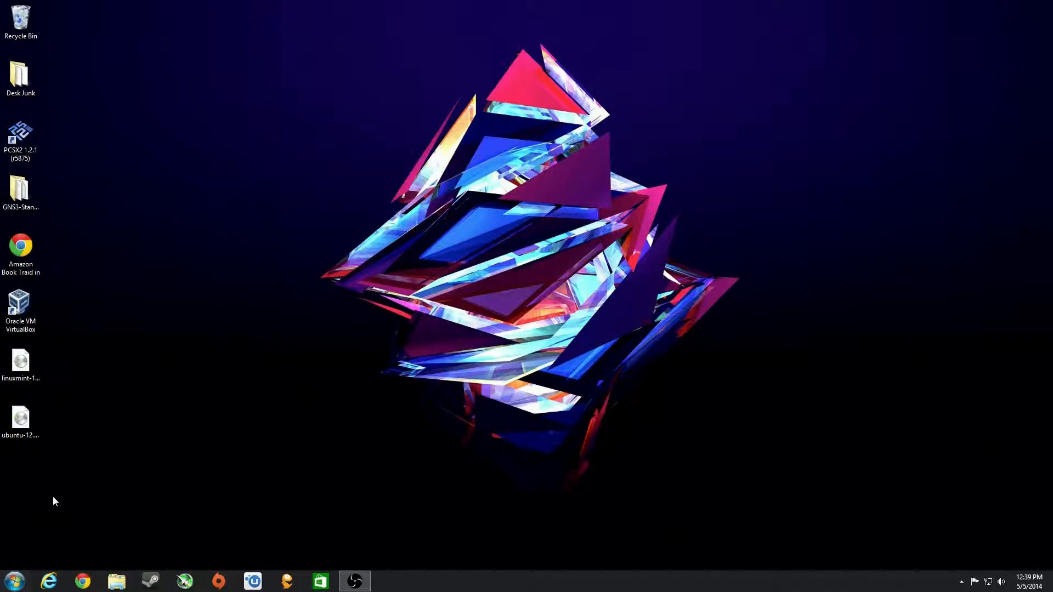
Step: Open Chrome, search the web for virtualbox and go to the Downloads page on virtualbox.org
click(83, 581)
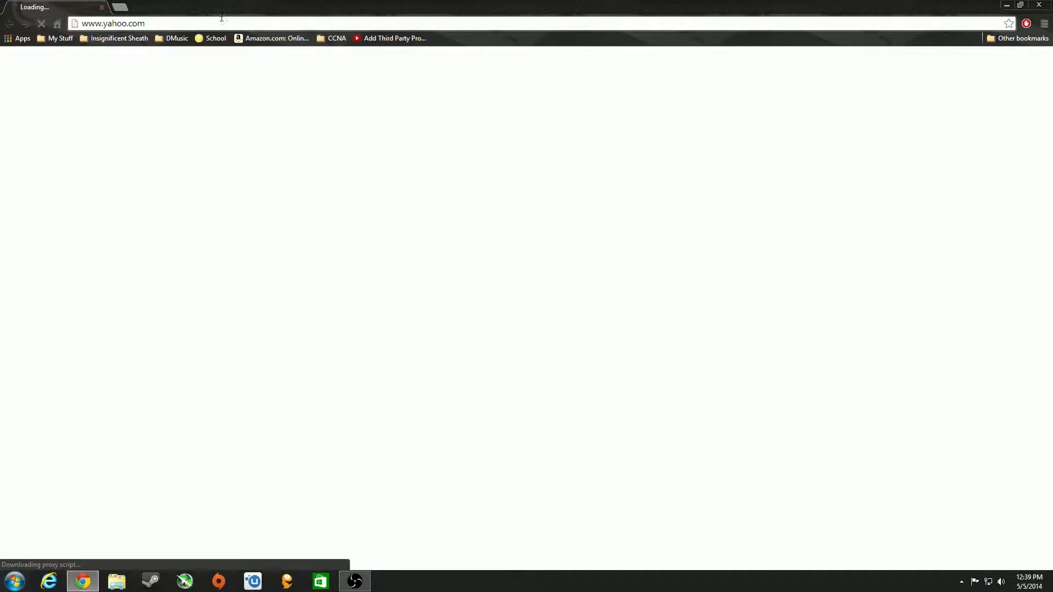
click(221, 21)
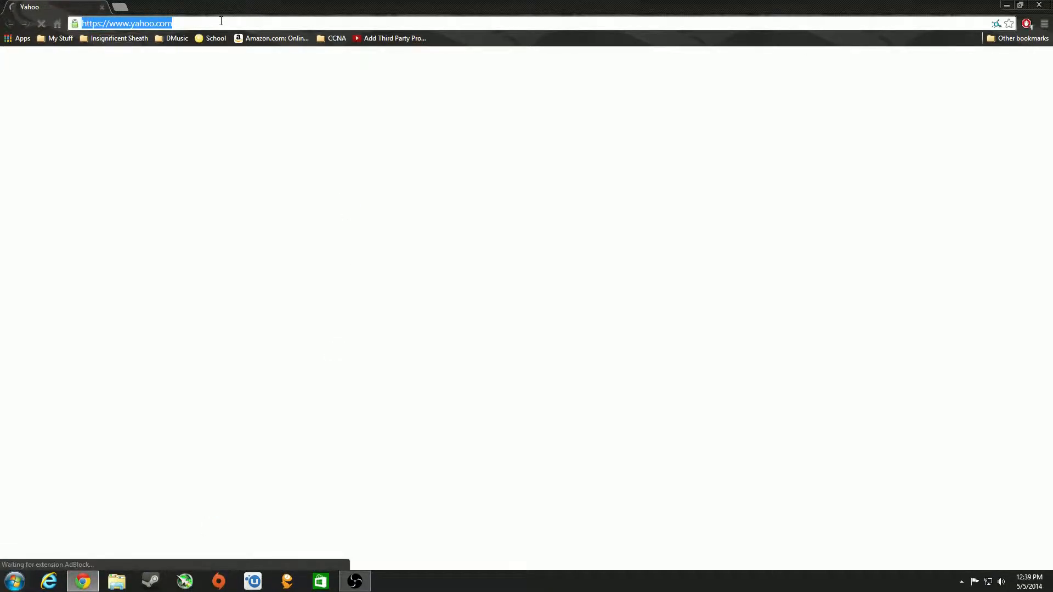
text(virtualbox)
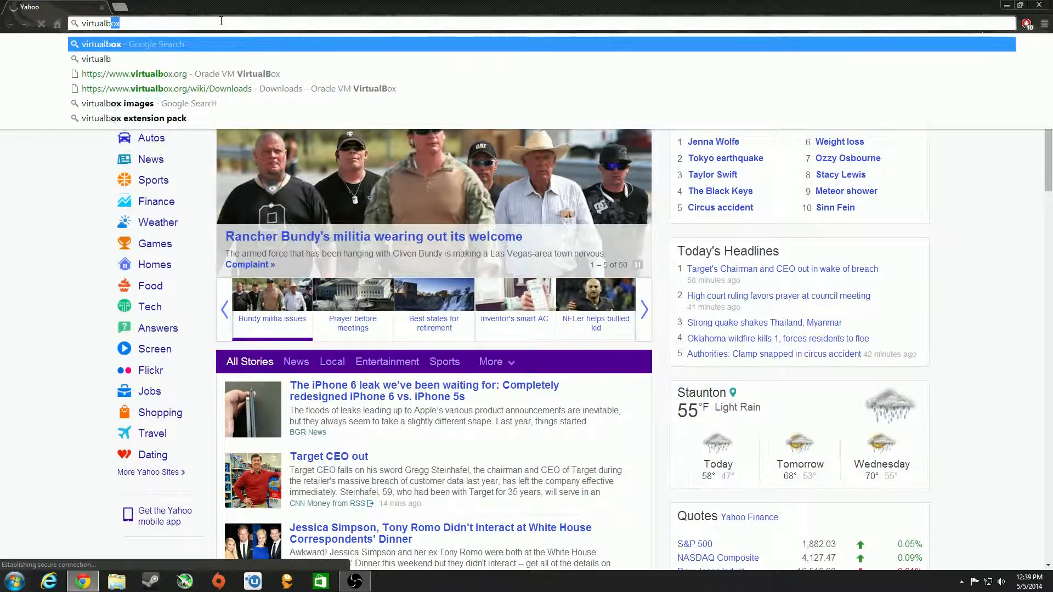
key(Return)
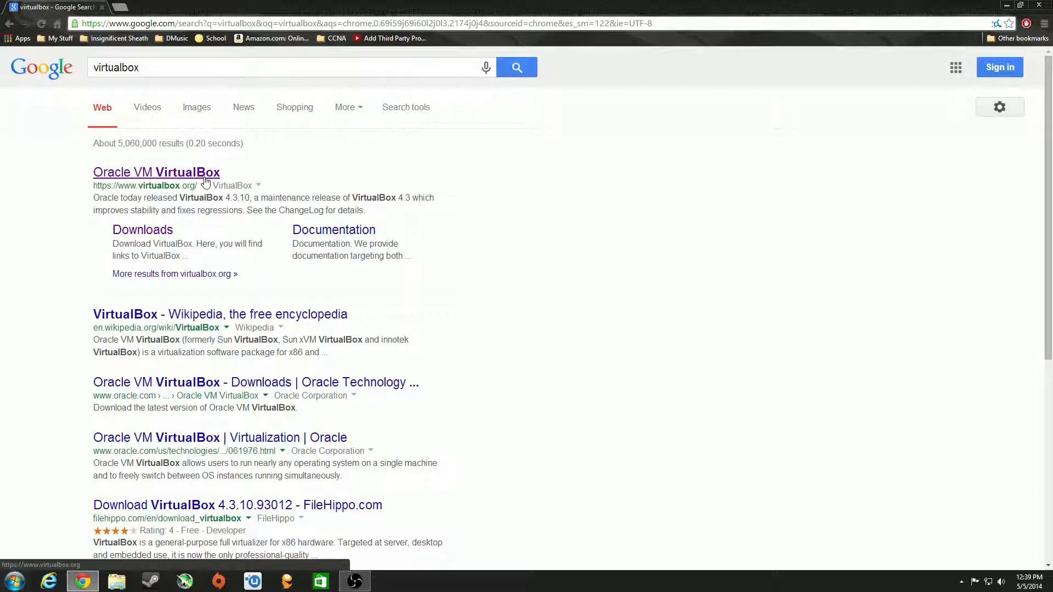
click(154, 236)
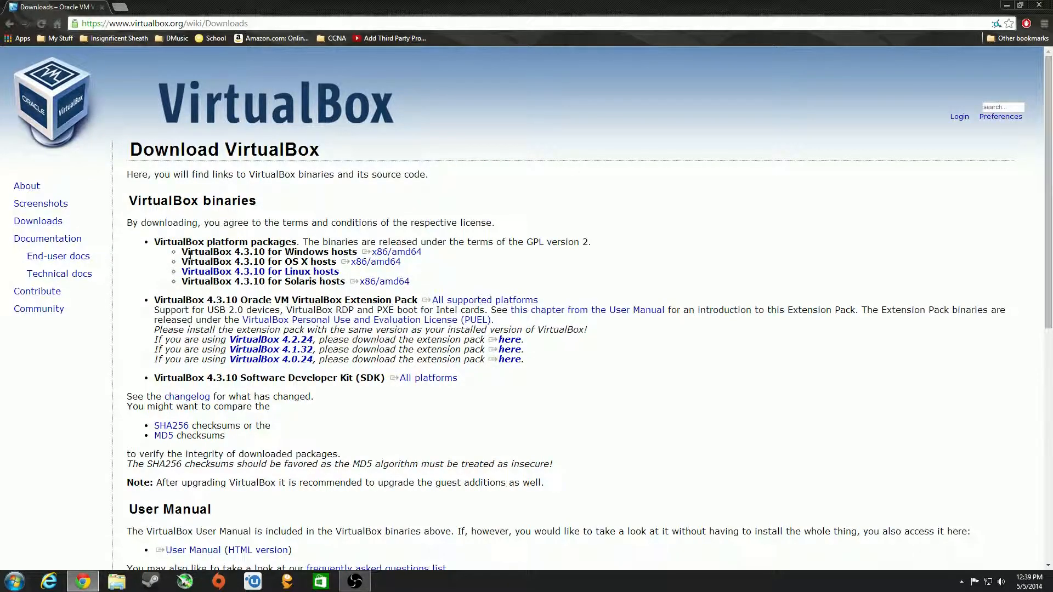
Step: Start downloading the x86/amd64 installer of VirtualBox 4.3.10 for Windows hosts under the file name VirtualBox-4.3.10-93012-Win
drag(182, 249, 283, 252)
click(287, 253)
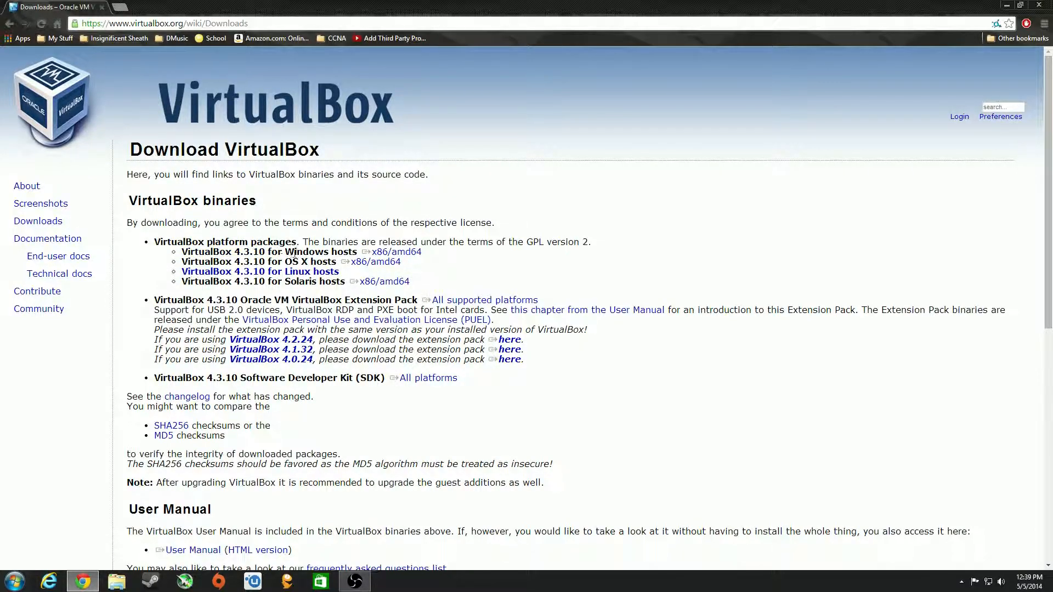
click(388, 257)
click(301, 332)
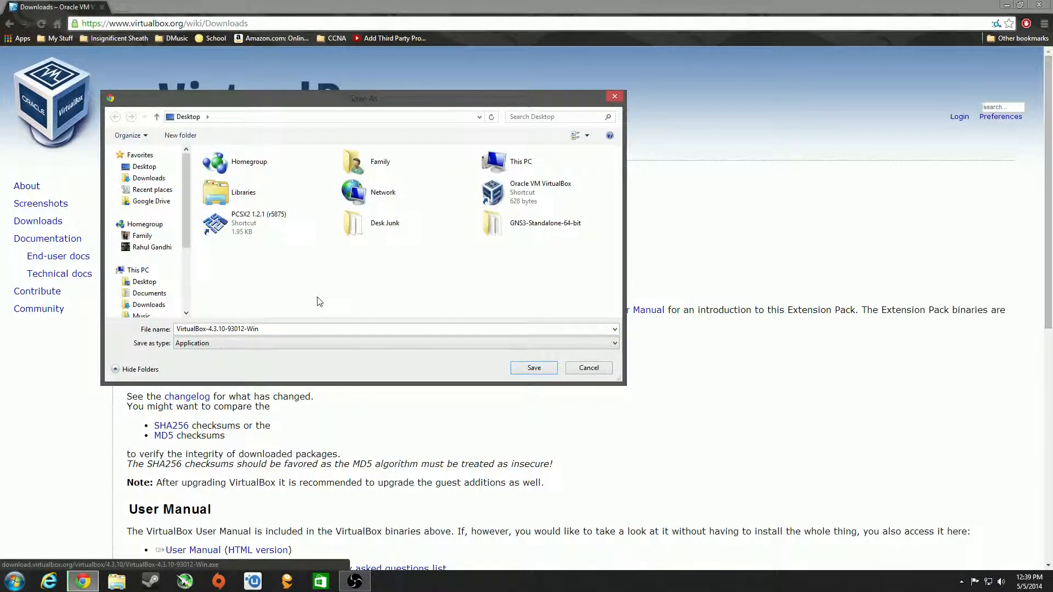
click(534, 367)
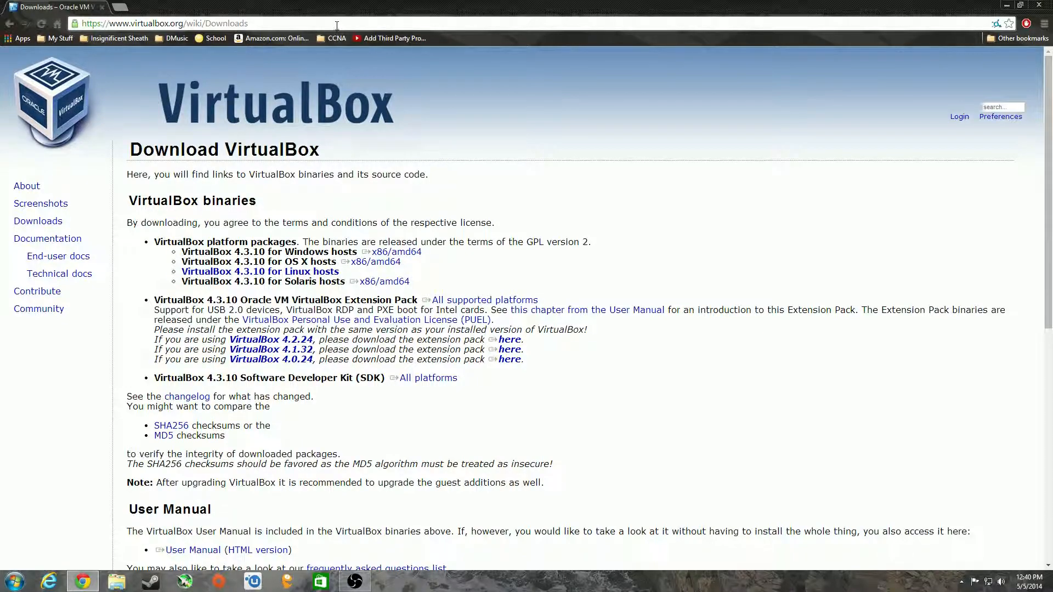
Step: Search the web for ubuntu and open the official ubuntu.com website
click(335, 25)
key(BackSpace)
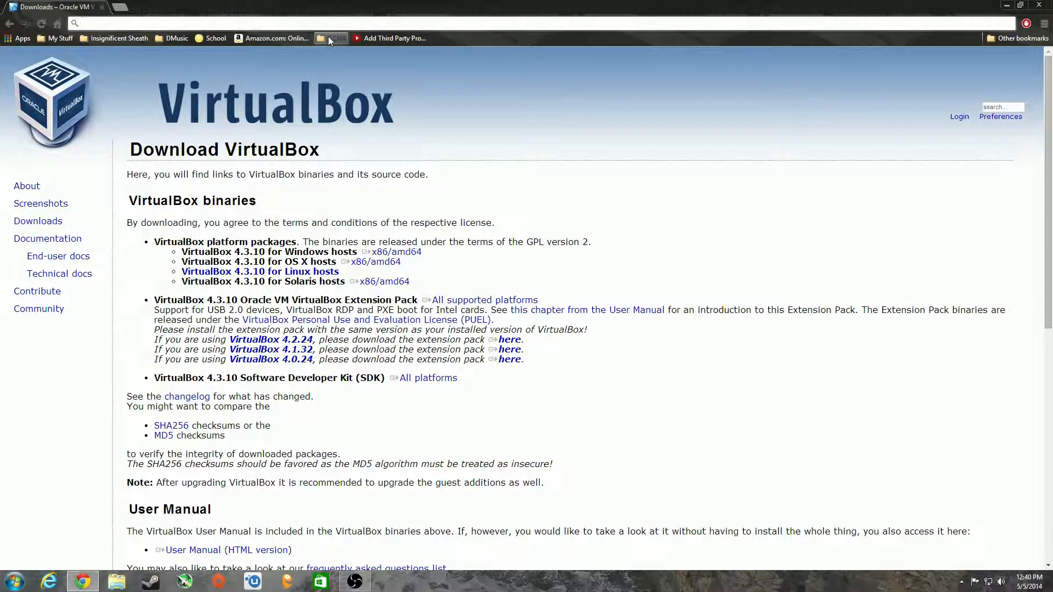
text(ubuntu)
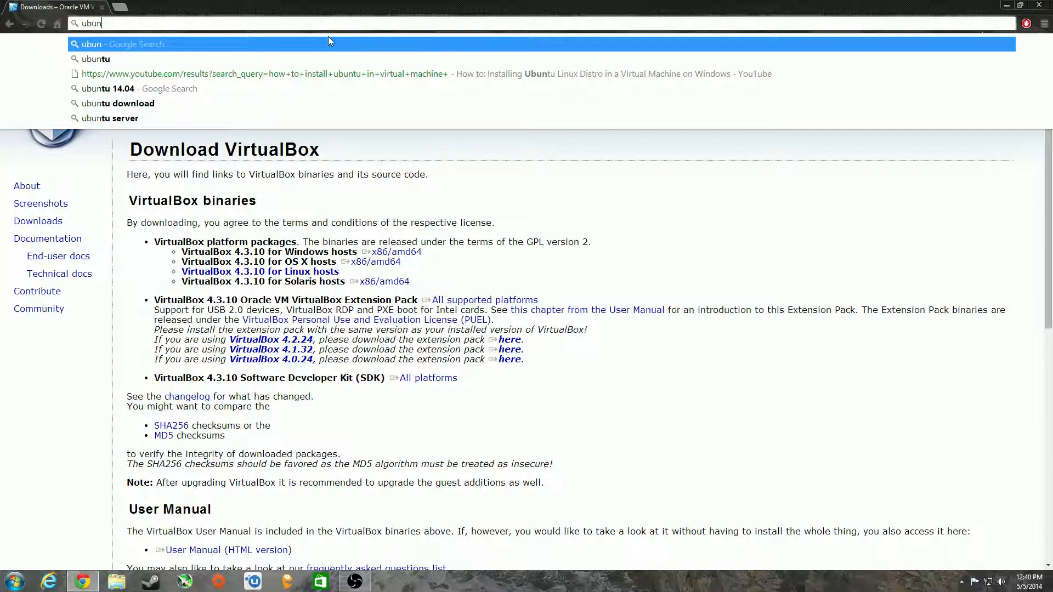
key(Return)
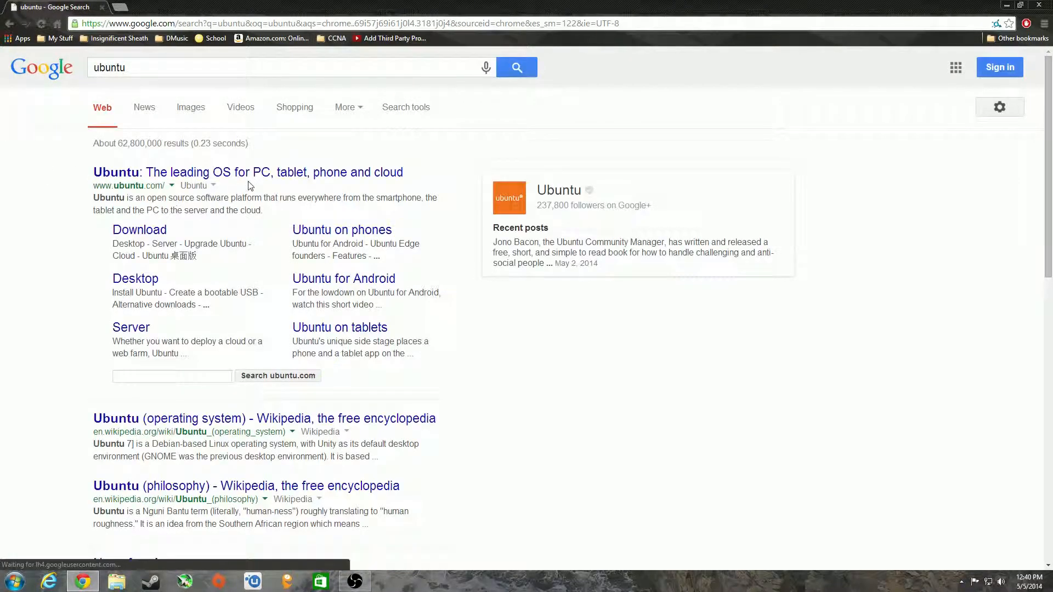
click(250, 174)
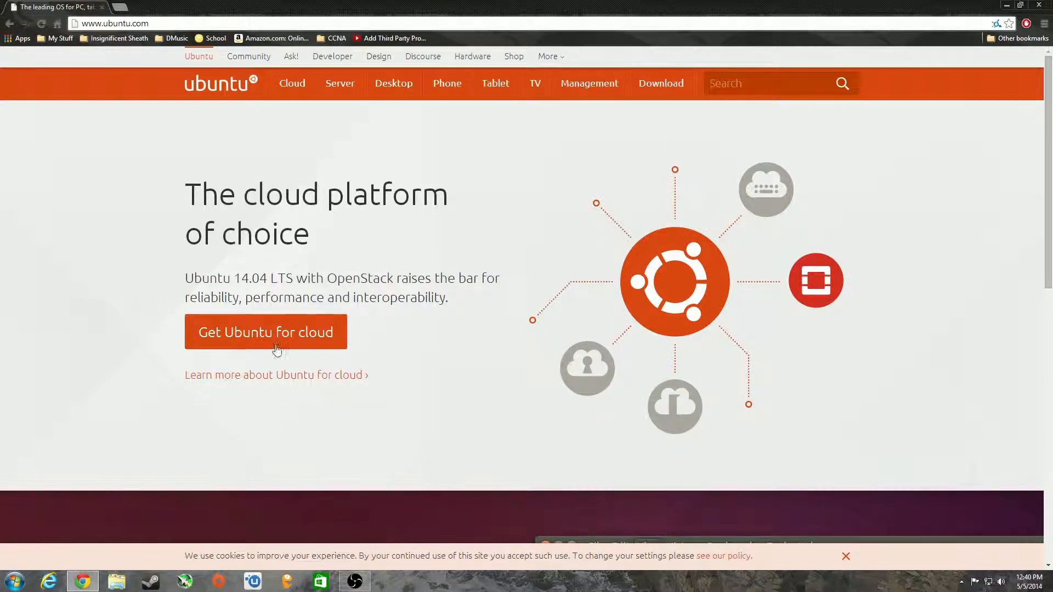
Step: Go to the site's Desktop section and open the Download Ubuntu Desktop page
scroll(449, 417, down, 5)
scroll(454, 422, up, 5)
click(394, 94)
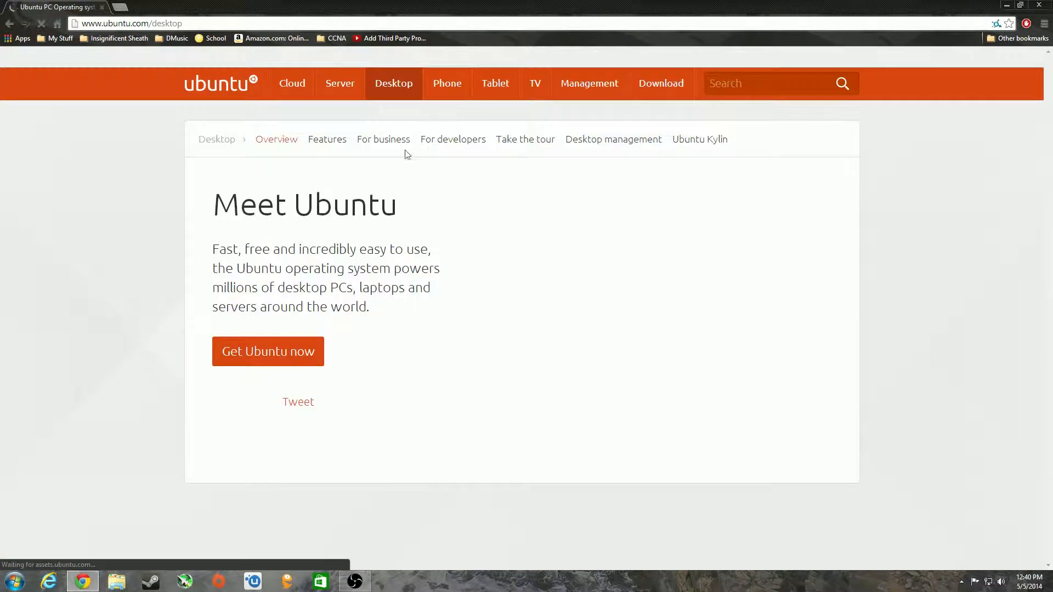
scroll(396, 399, down, 4)
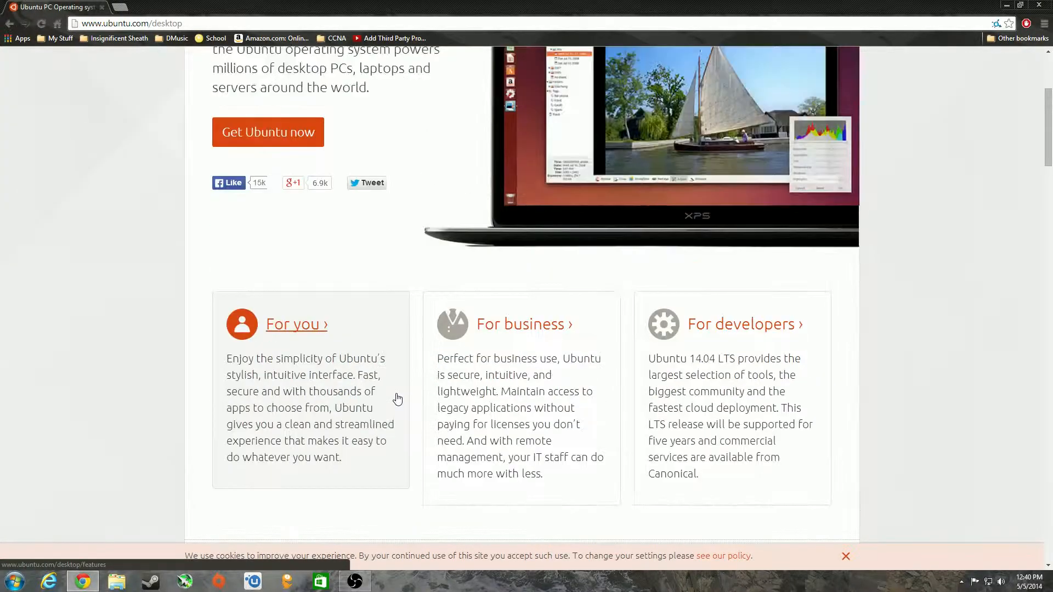
scroll(394, 400, up, 4)
click(269, 354)
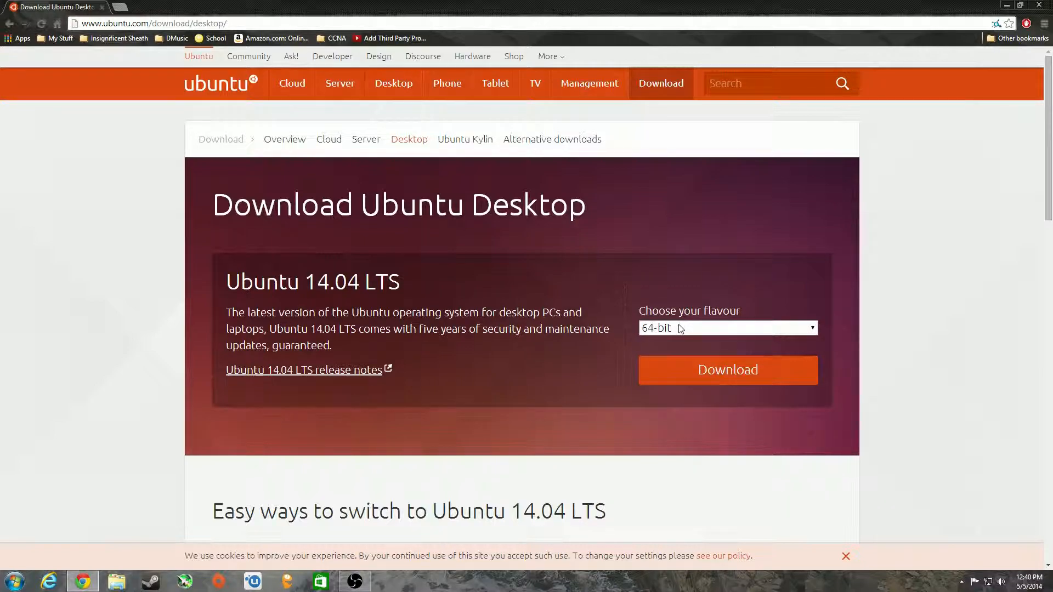
Step: Choose the 64-bit flavour of Ubuntu 14.04 LTS and proceed with its download
click(683, 328)
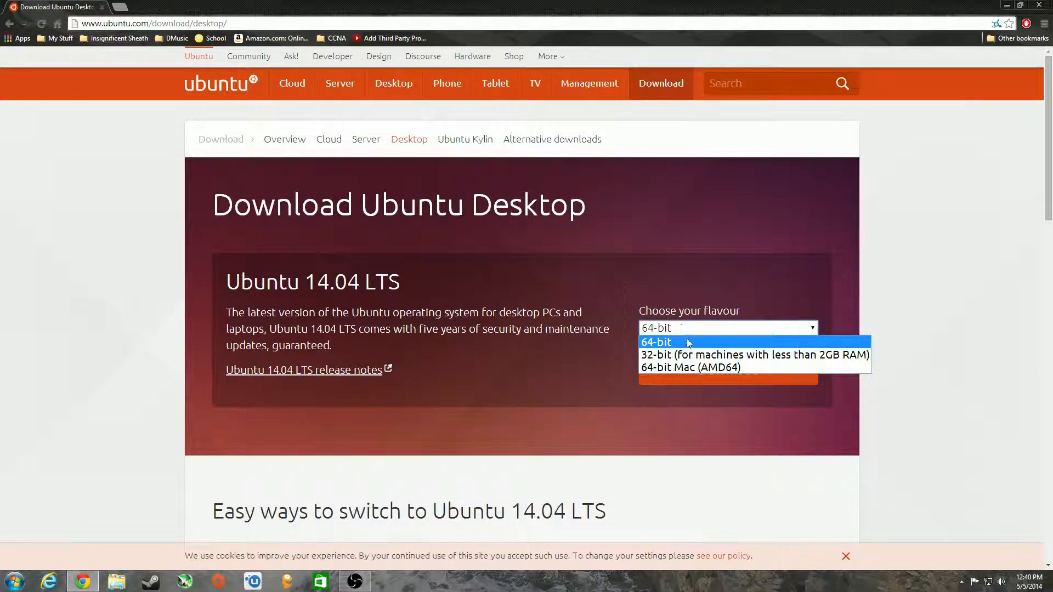
click(681, 354)
click(810, 328)
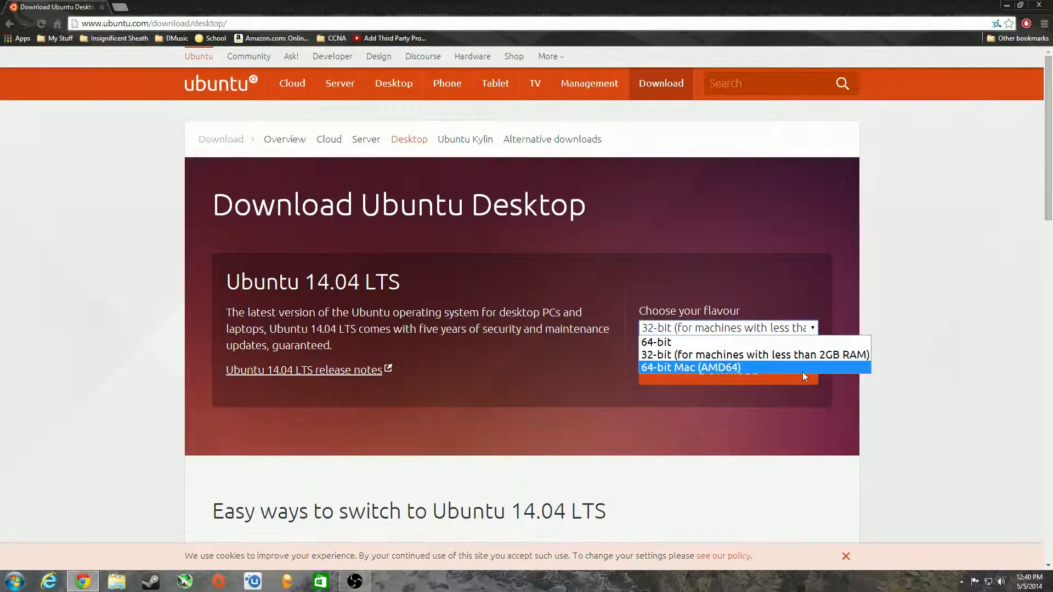
click(911, 468)
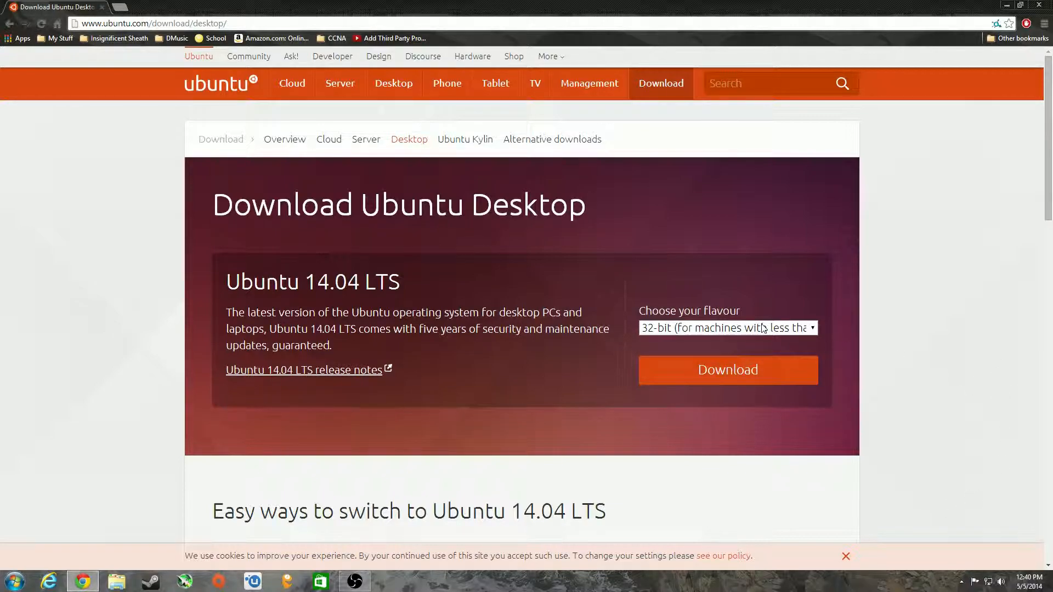
click(806, 328)
click(806, 341)
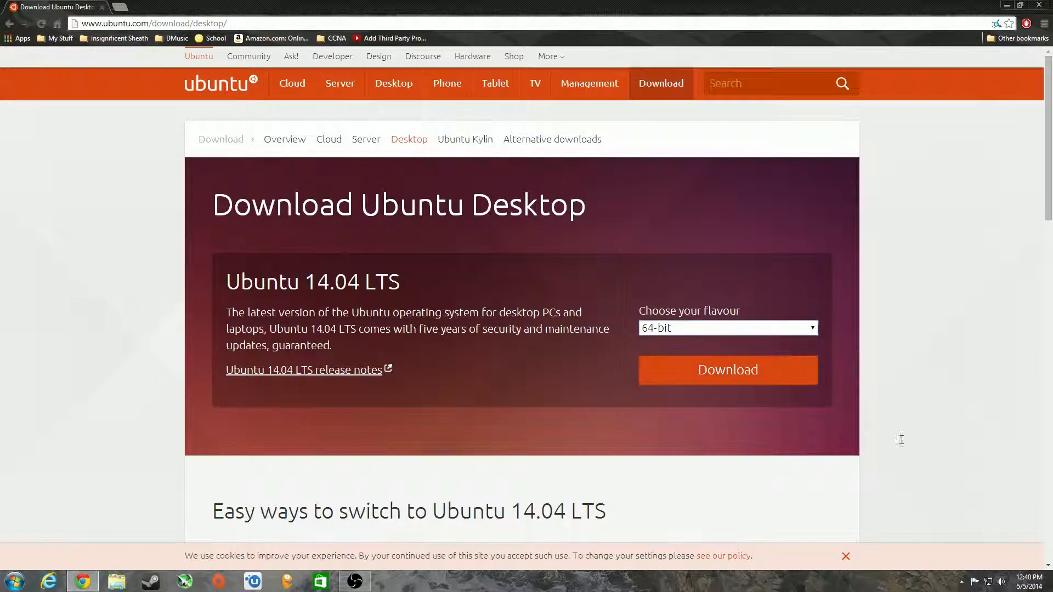
click(786, 379)
Step: Look through the contribution page and skip the donation to continue to the Ubuntu download
scroll(673, 505, down, 9)
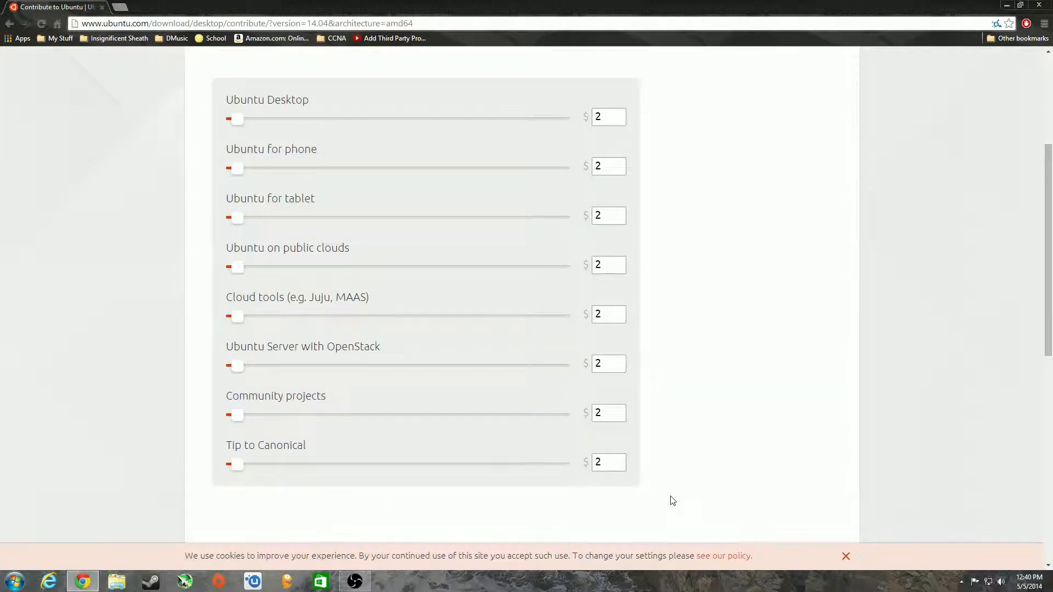
scroll(675, 504, up, 5)
scroll(689, 460, up, 4)
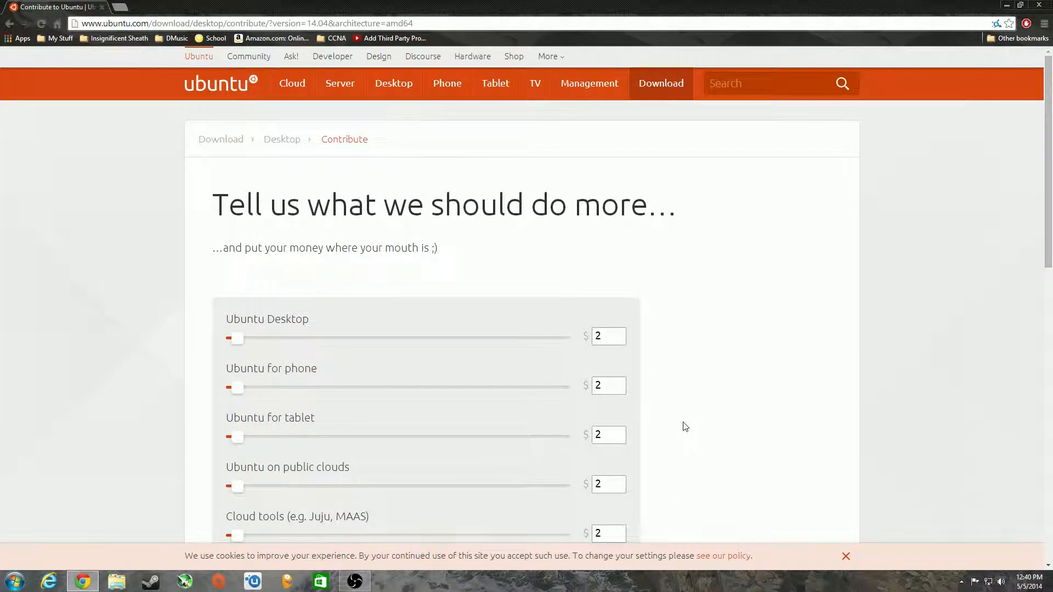
scroll(704, 433, down, 1)
drag(220, 155, 674, 185)
click(548, 292)
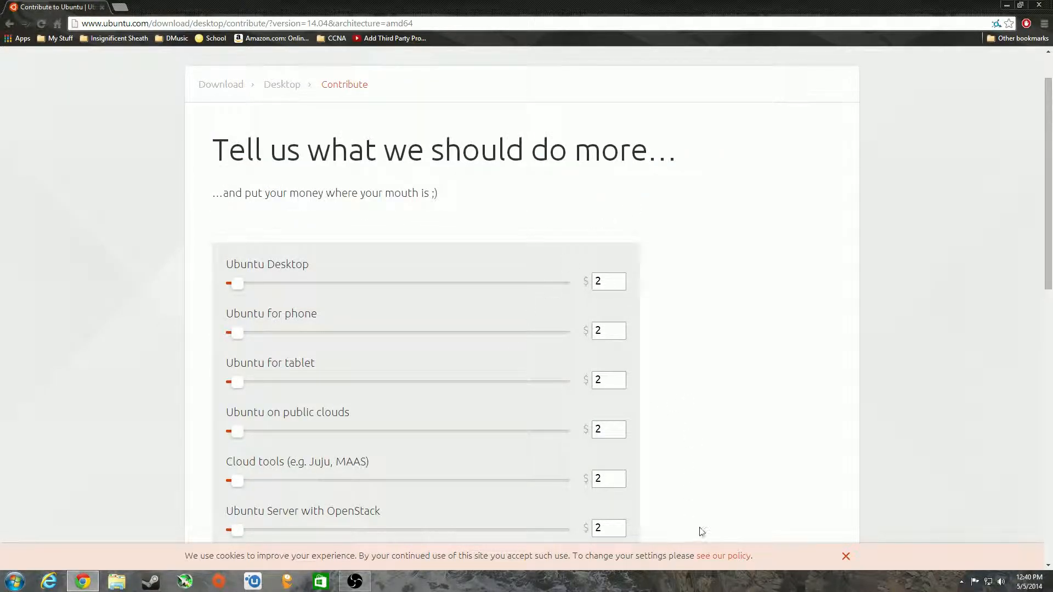
scroll(663, 505, down, 6)
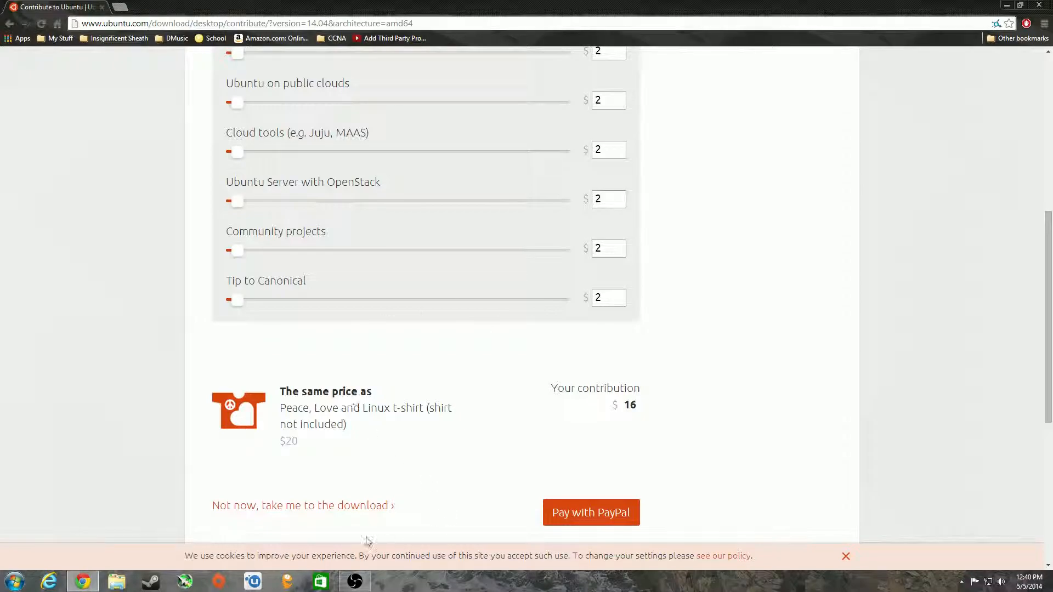
click(271, 513)
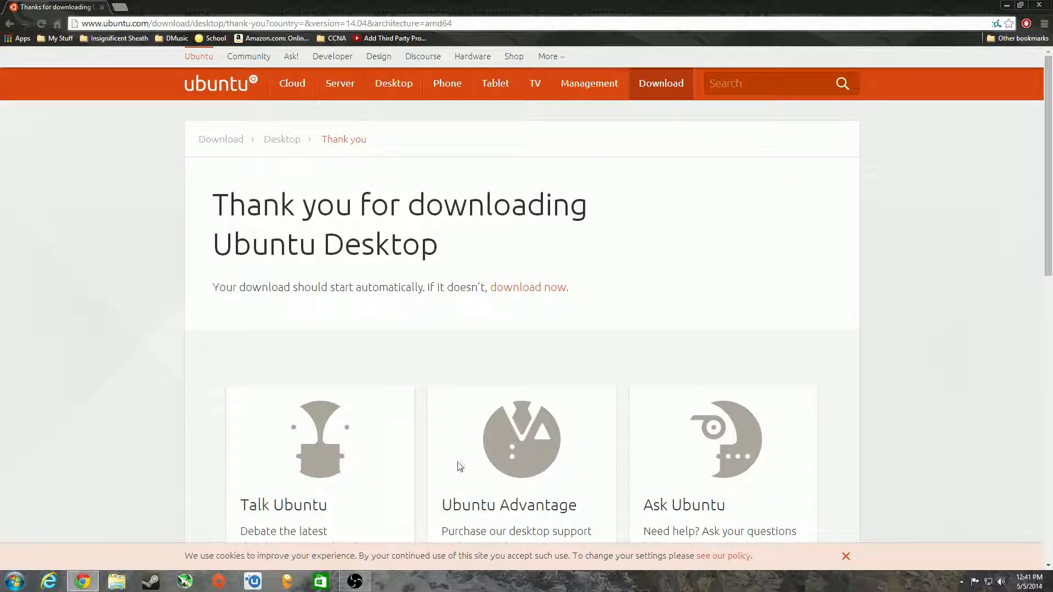
click(514, 289)
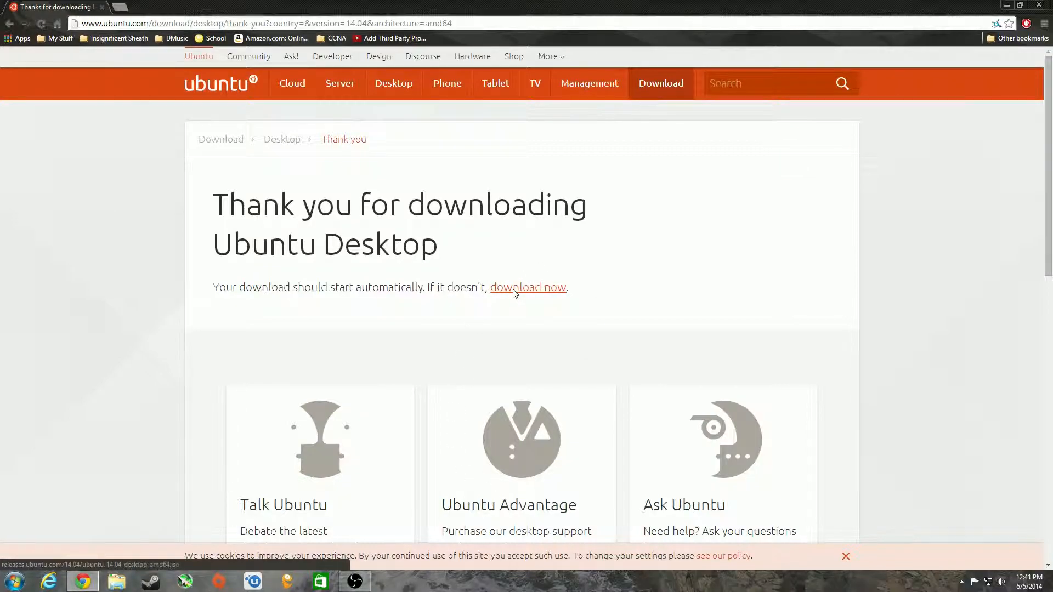
click(261, 331)
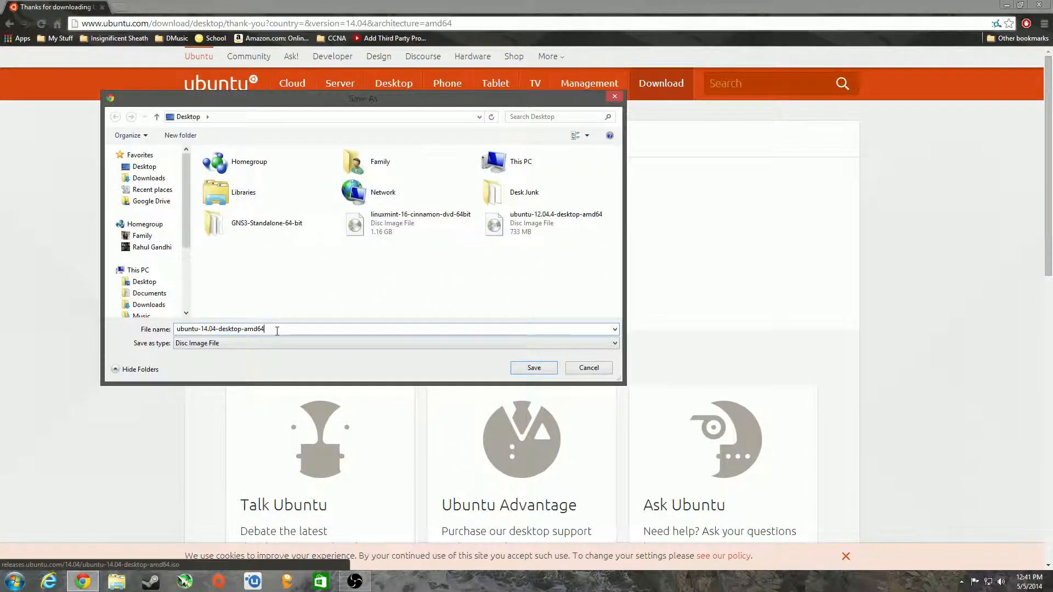
click(595, 369)
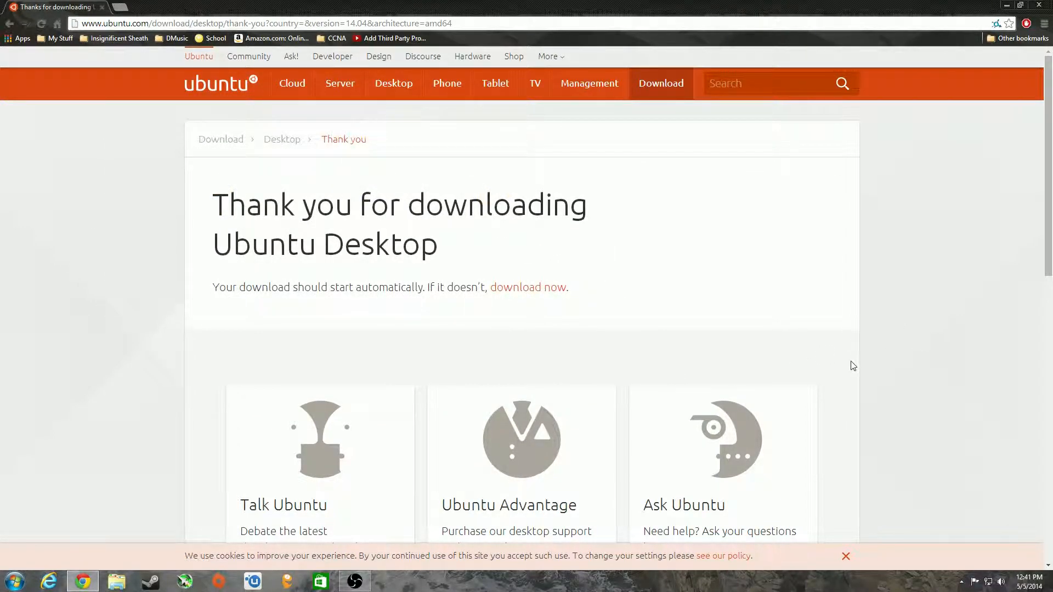
Step: Close the browser and launch Oracle VM VirtualBox from the desktop
click(1038, 5)
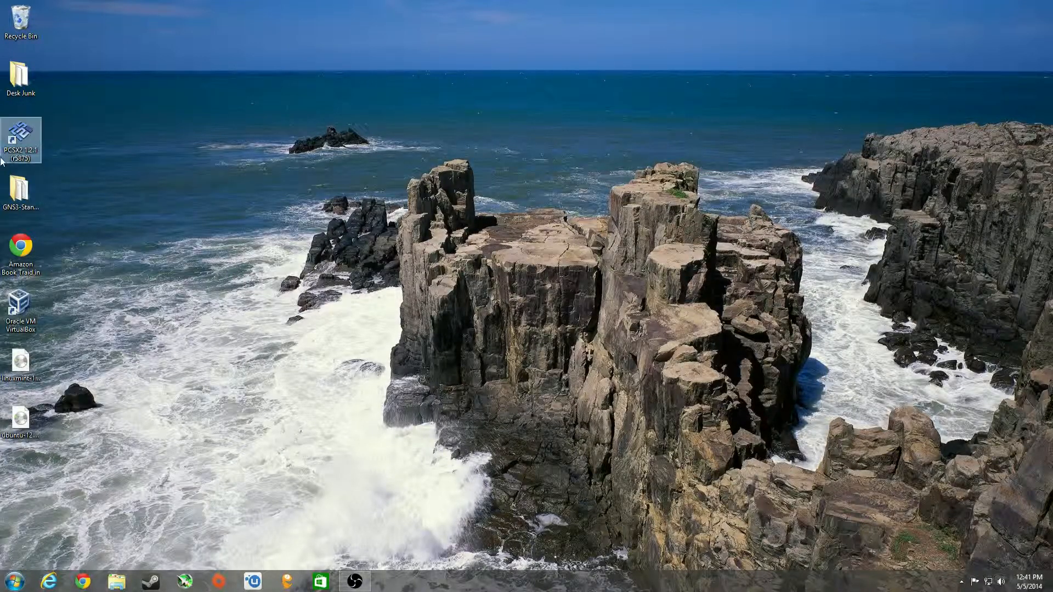
click(16, 312)
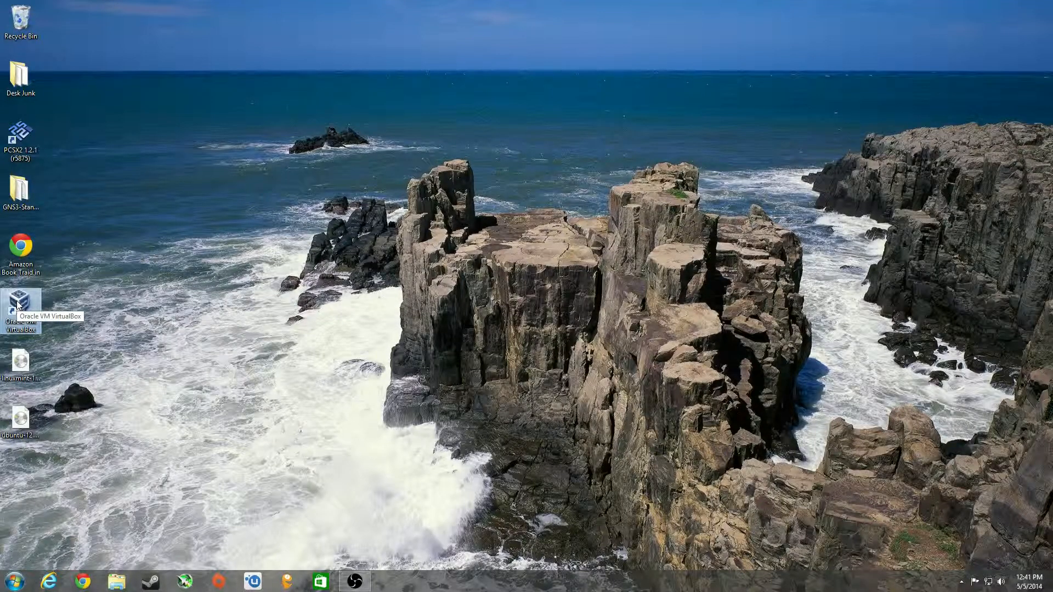
double_click(19, 306)
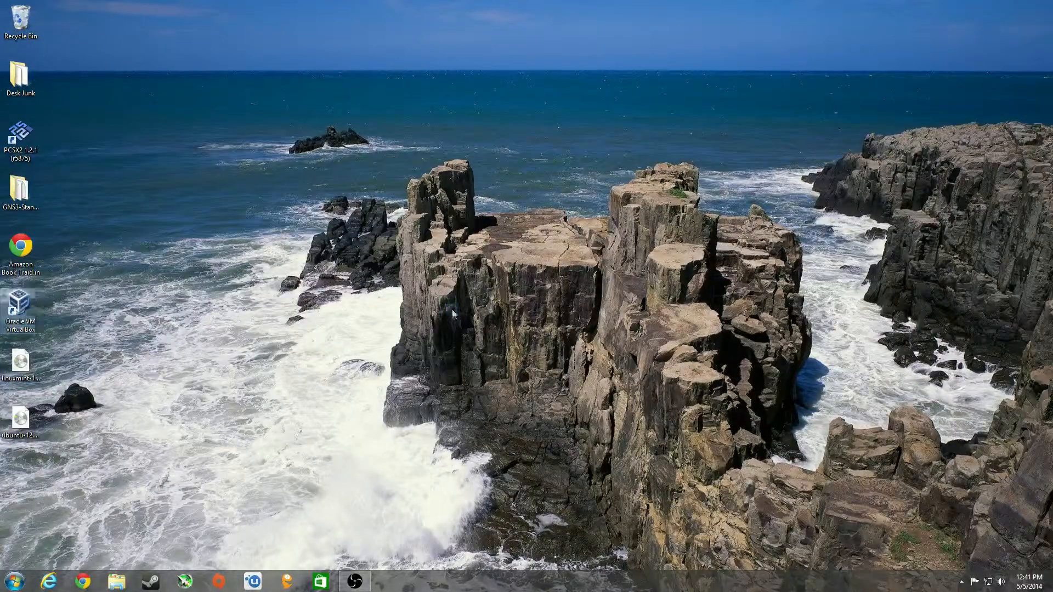
drag(454, 124, 486, 137)
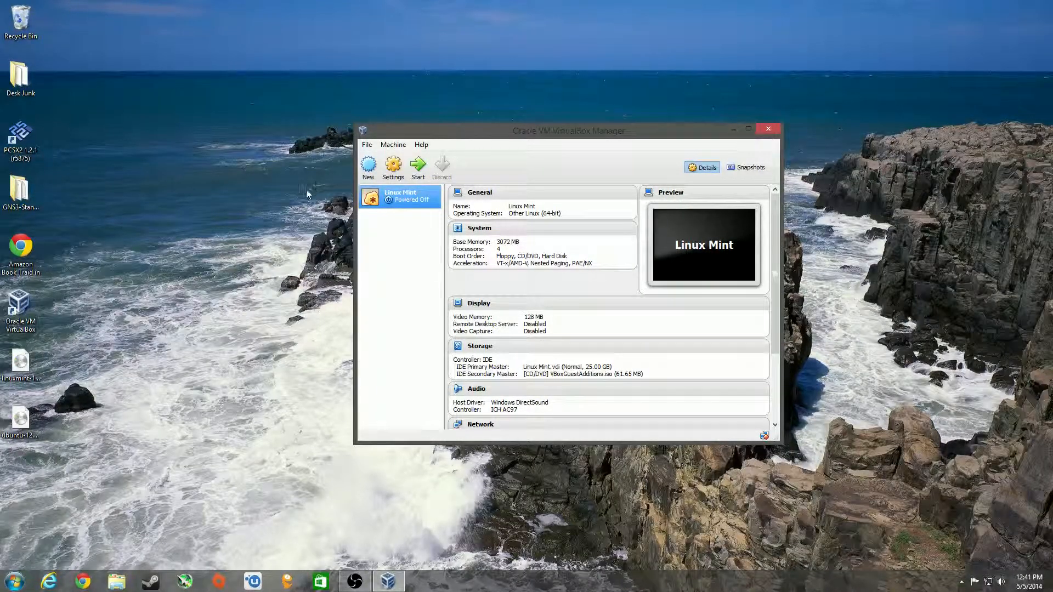
click(20, 422)
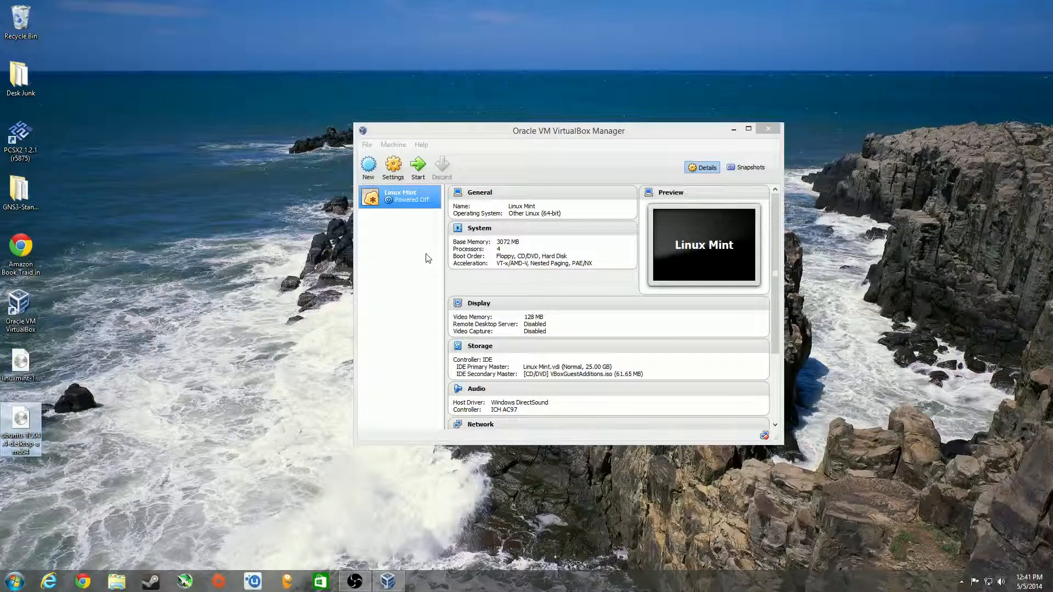
click(460, 123)
drag(525, 132, 485, 119)
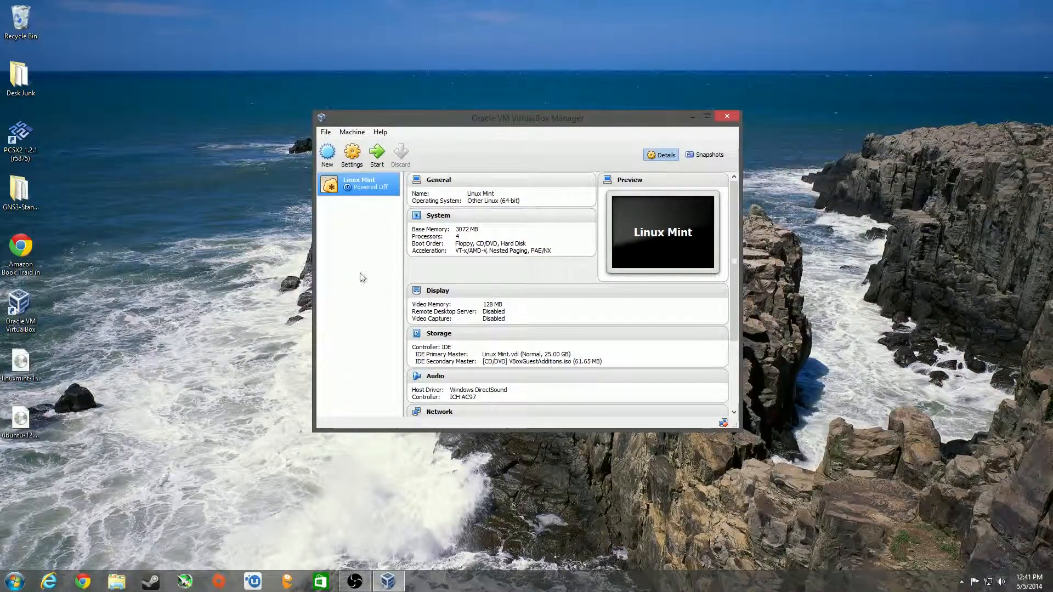
Step: Start a new virtual machine named ubuntu with type Linux and version Ubuntu (64 bit)
click(328, 154)
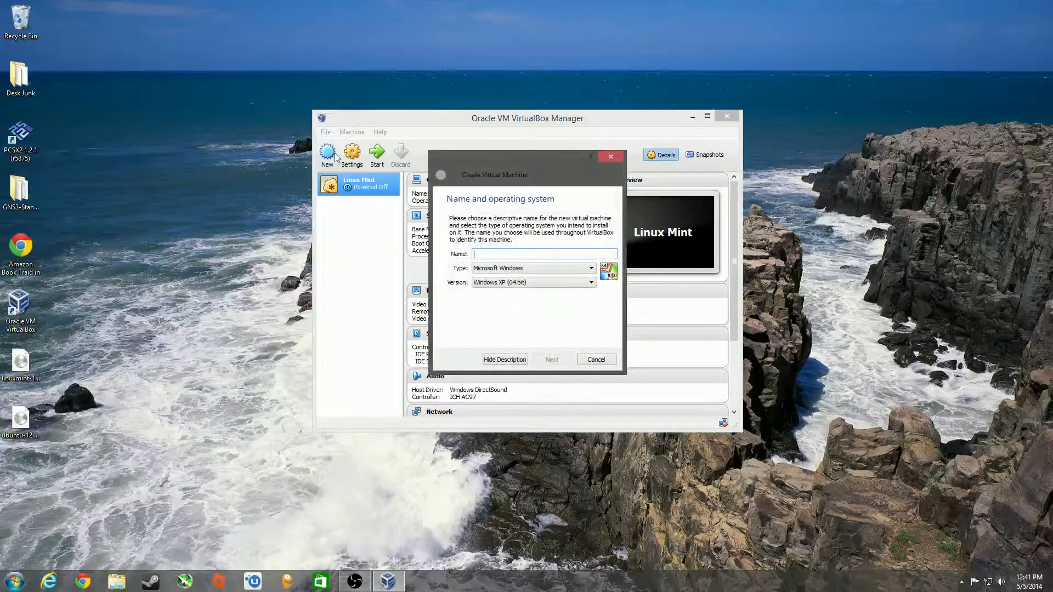
text(ubuntu)
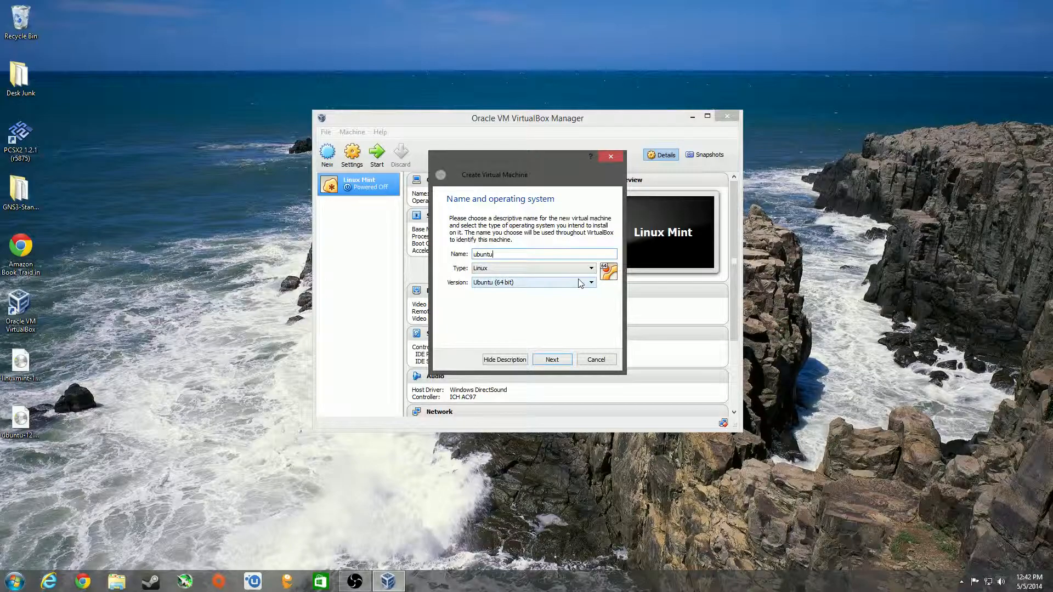
click(580, 283)
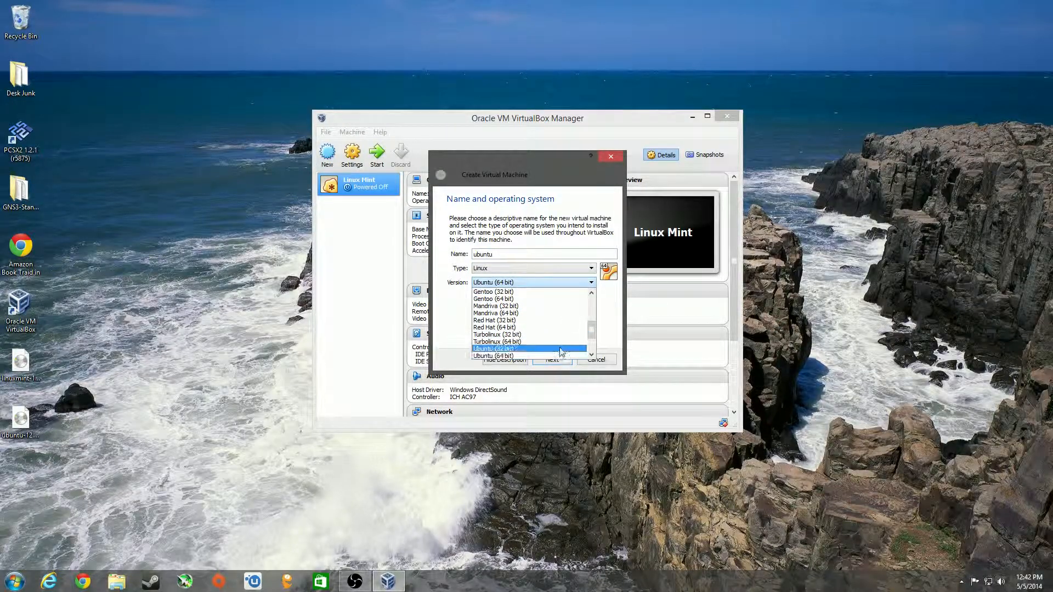
click(512, 348)
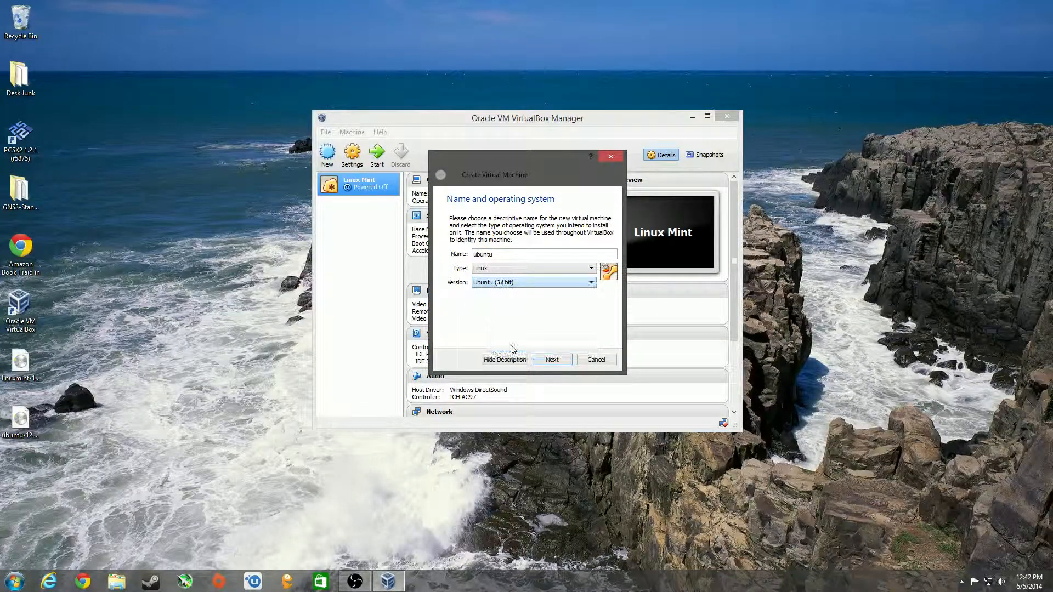
click(584, 283)
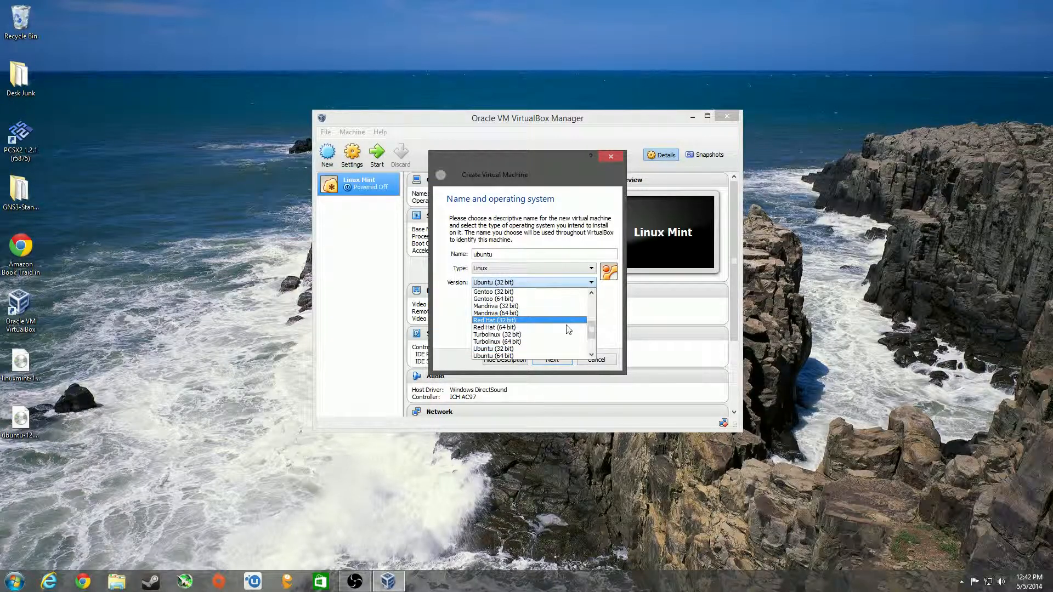
click(538, 356)
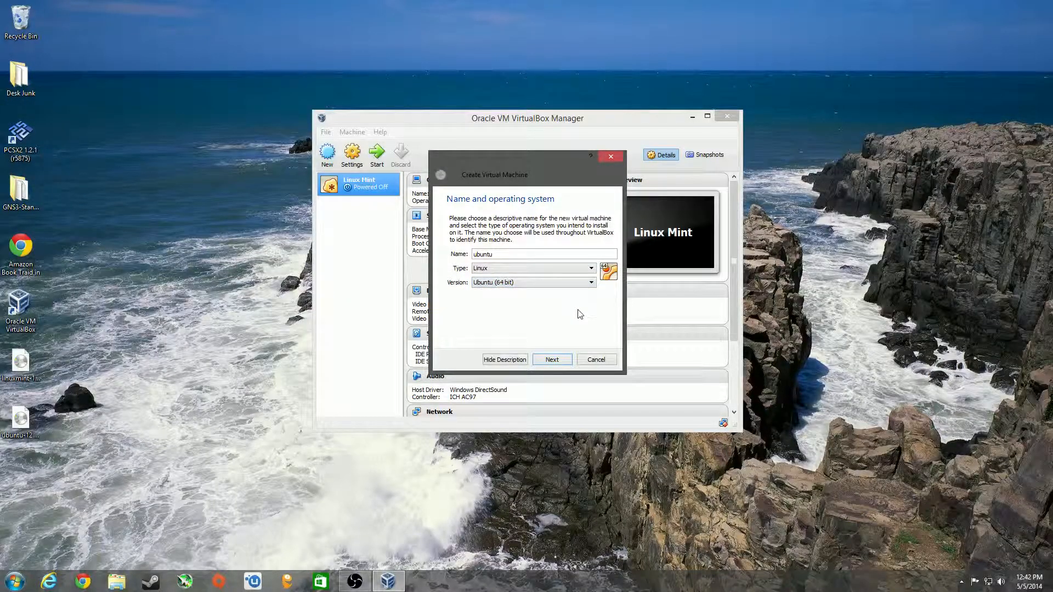
click(552, 359)
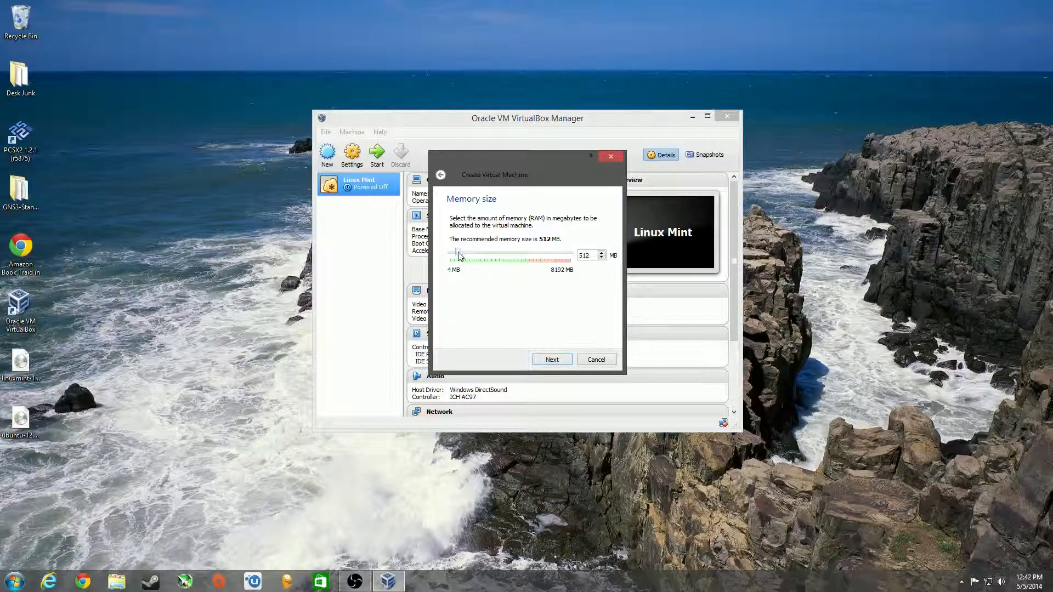
Step: Allocate 3067 MB of memory to the new machine and choose to create a virtual hard drive now
drag(460, 256, 496, 257)
click(553, 359)
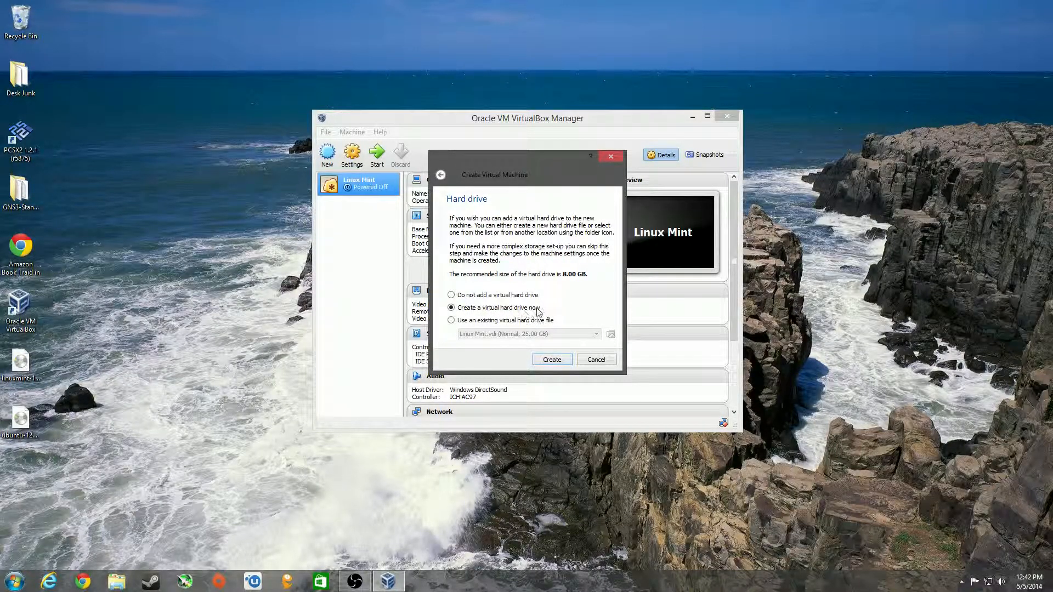
click(546, 361)
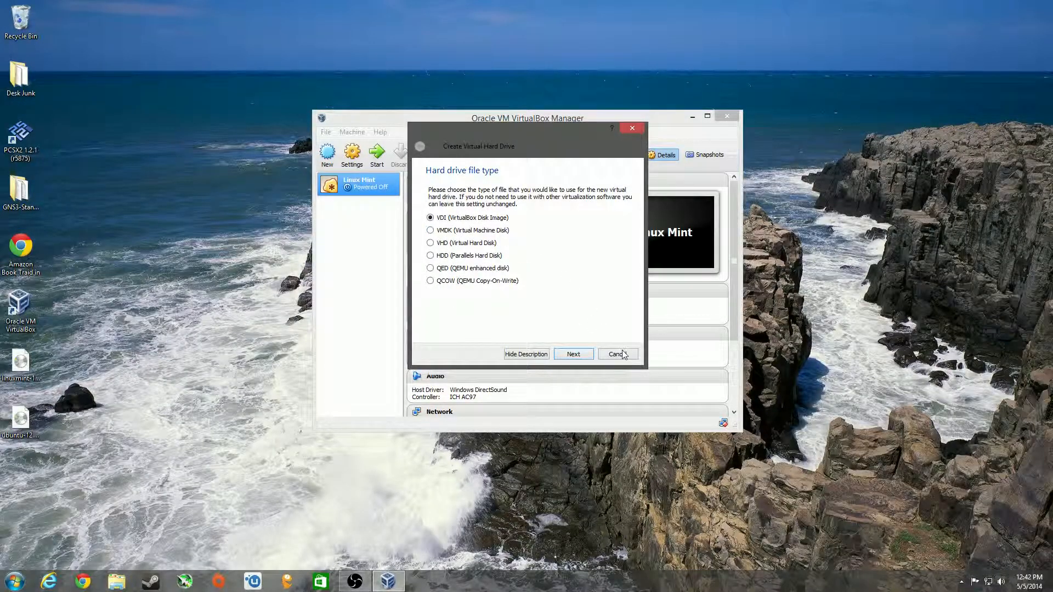
Step: Create a dynamically allocated VDI hard drive named ubuntu with a size of 25 GB
click(581, 356)
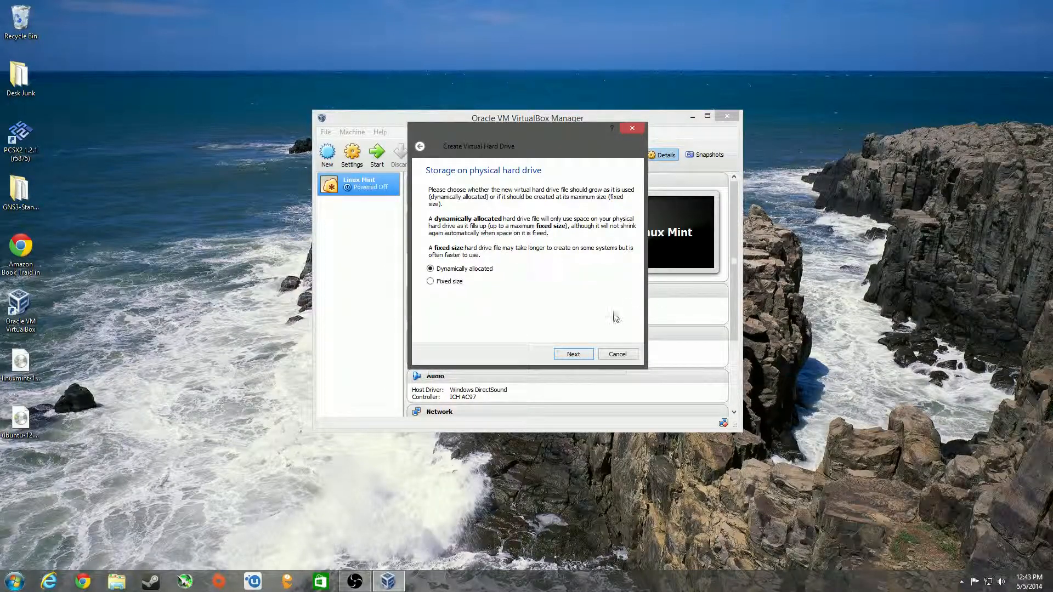
click(571, 355)
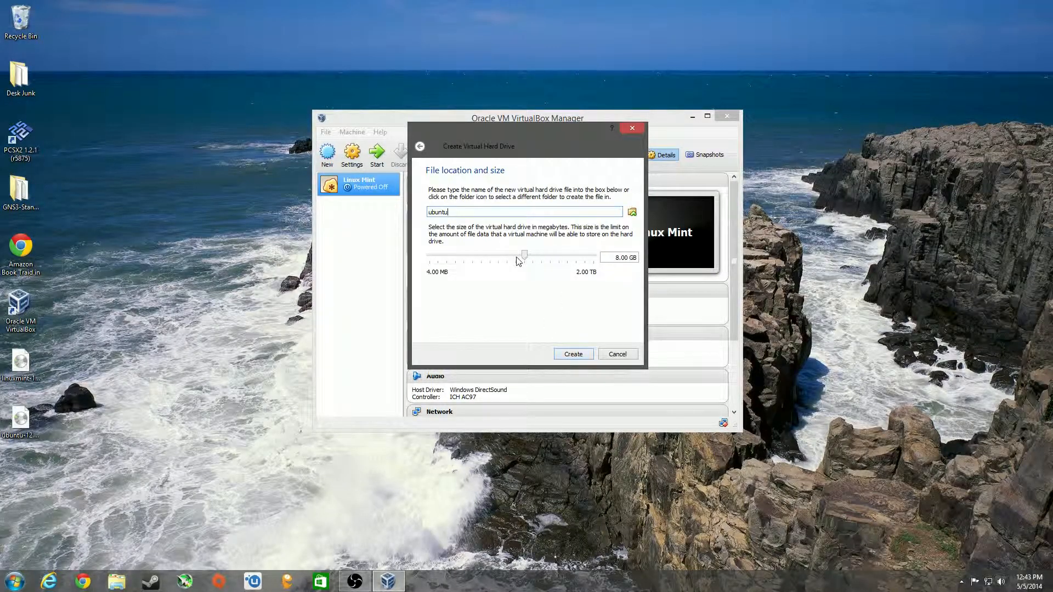
mouse_move(526, 259)
double_click(629, 259)
text(25)
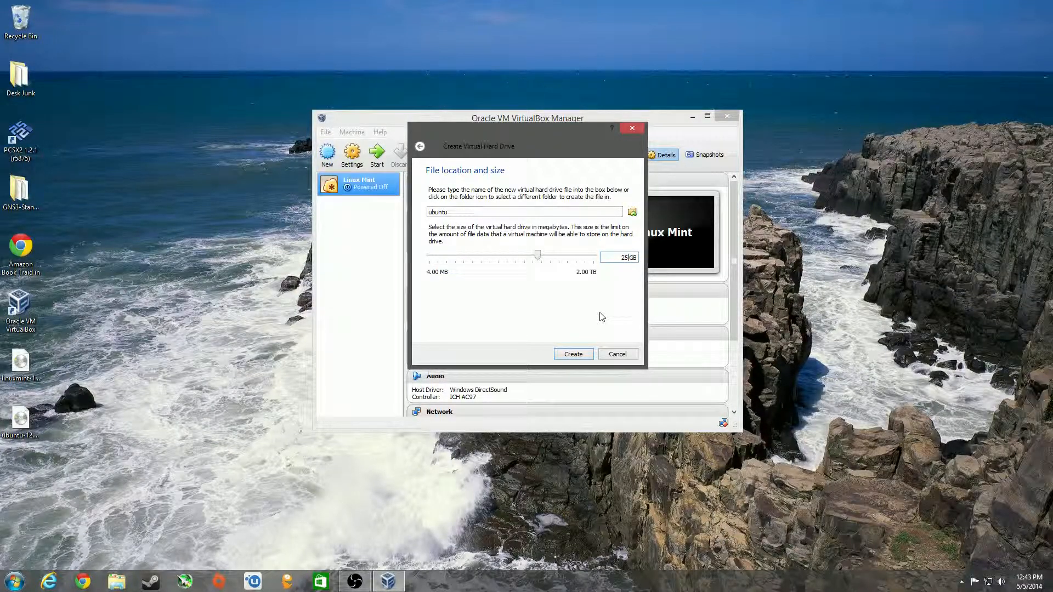
click(576, 355)
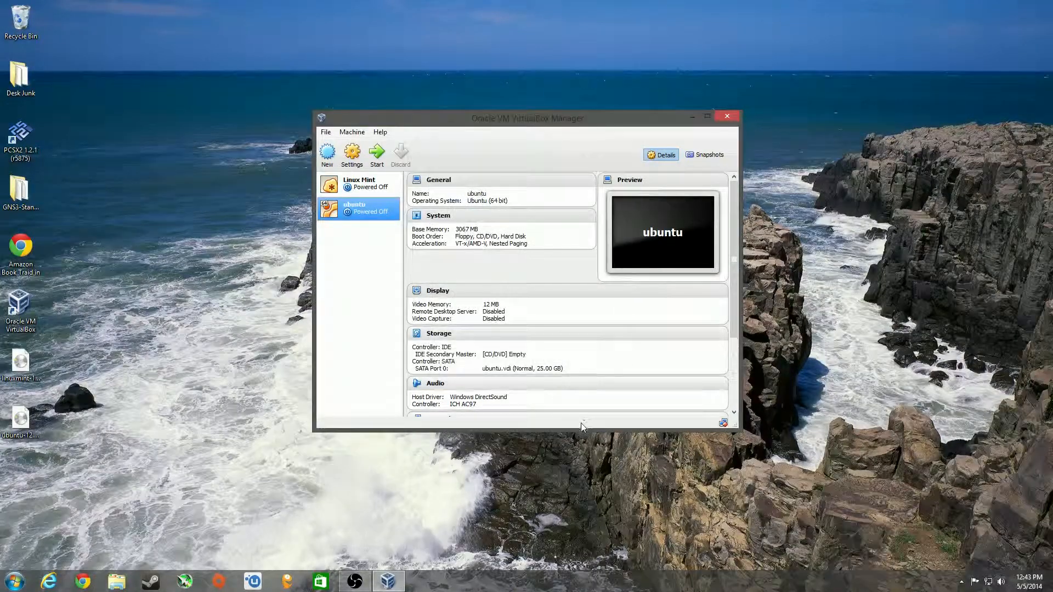
Step: Open the settings of the ubuntu virtual machine and review its basic, advanced and description options
click(373, 187)
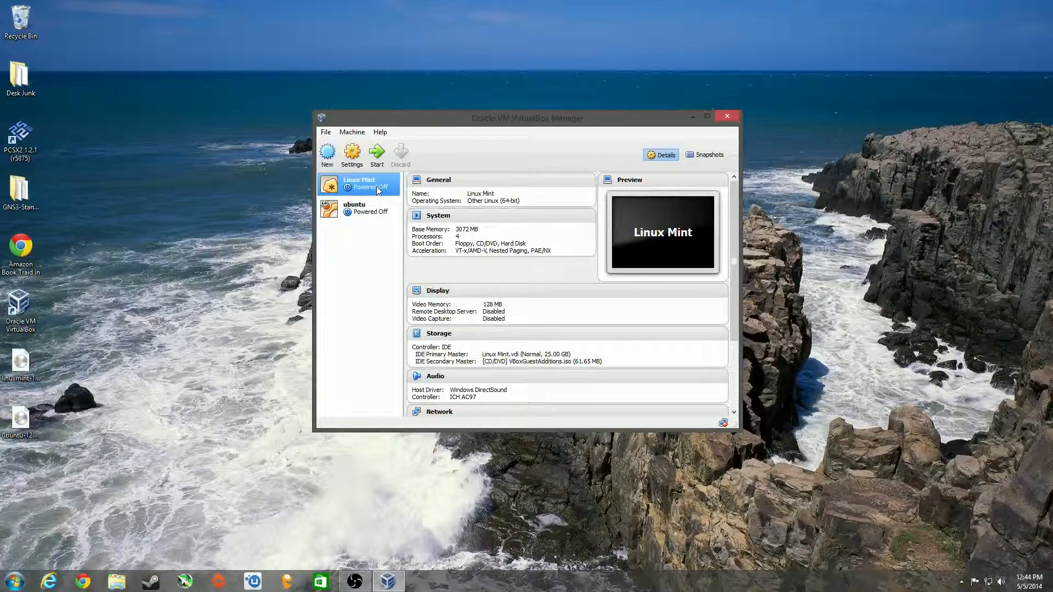
click(379, 208)
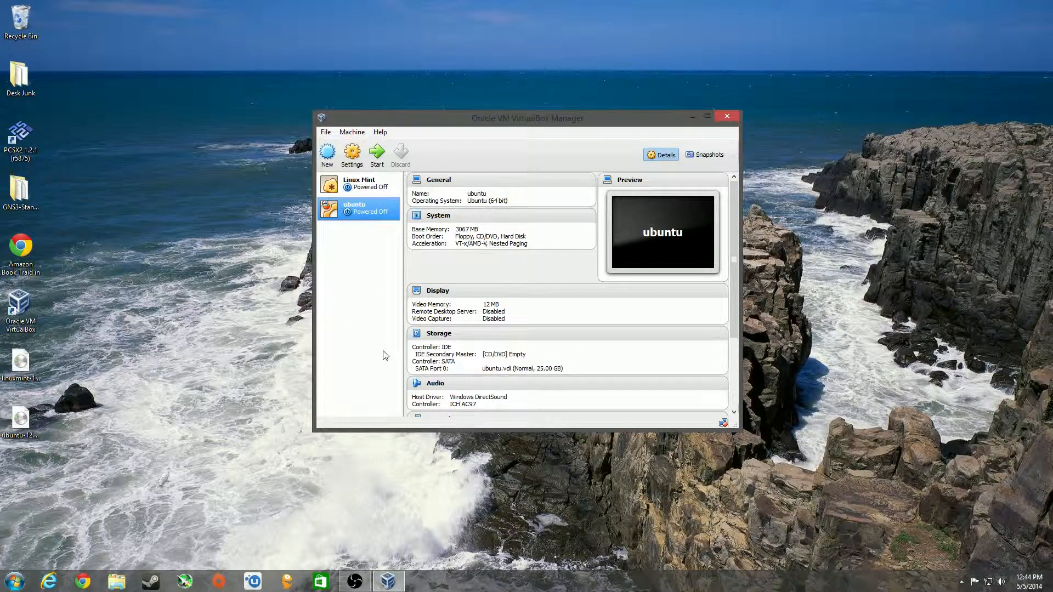
click(349, 163)
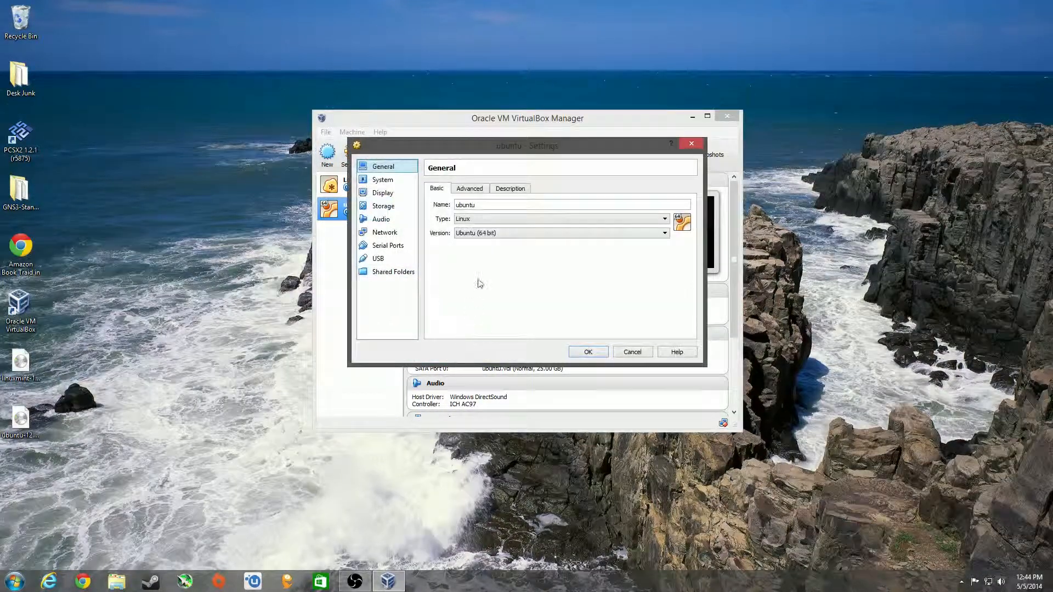
drag(510, 149, 521, 172)
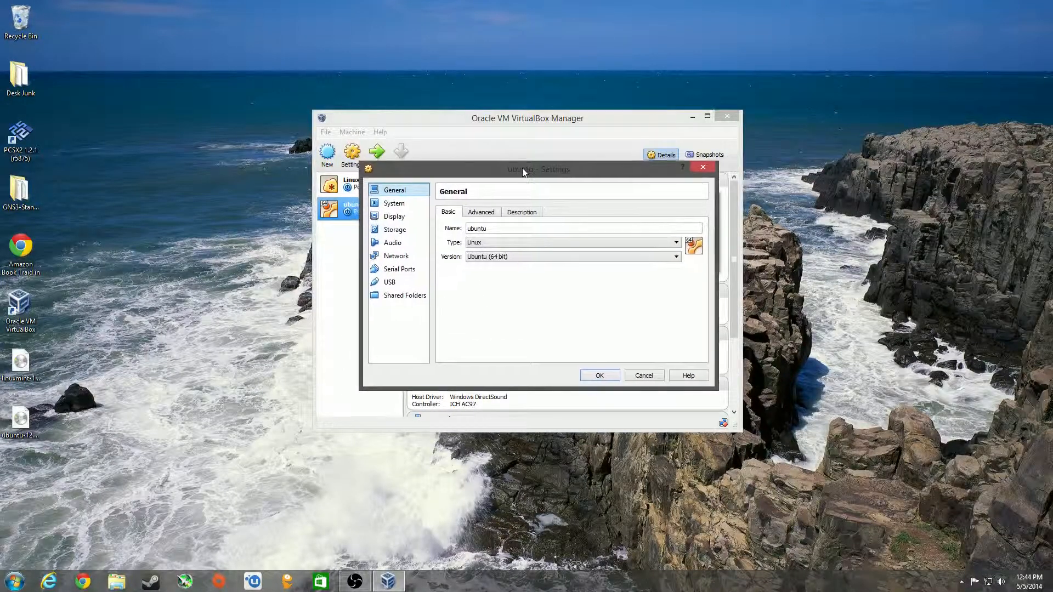
click(476, 214)
click(504, 213)
click(459, 214)
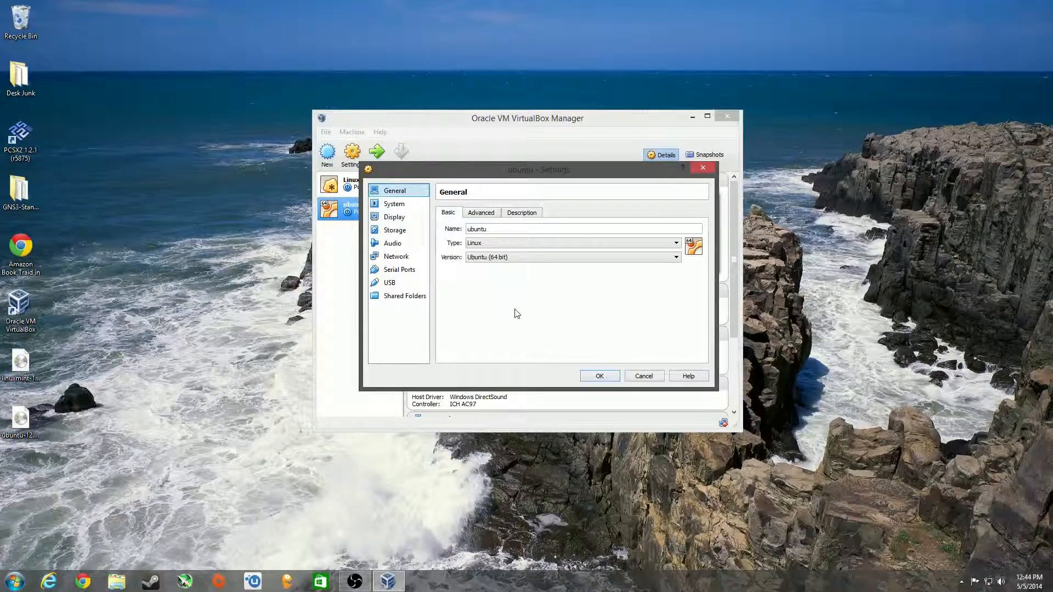
Step: Set the ubuntu machine's processor count to 2 and check its acceleration options
click(405, 206)
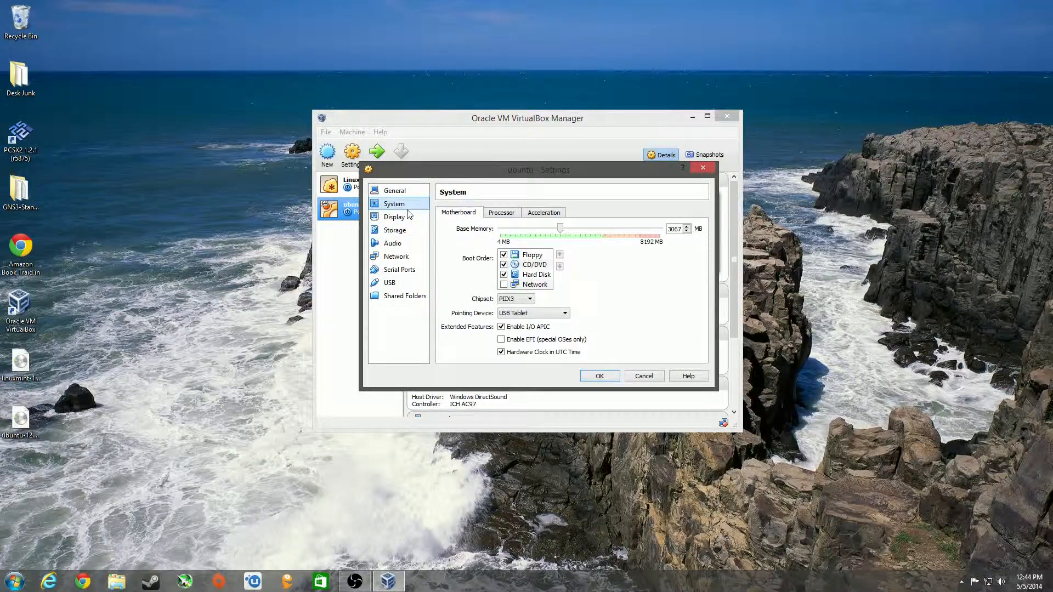
click(501, 215)
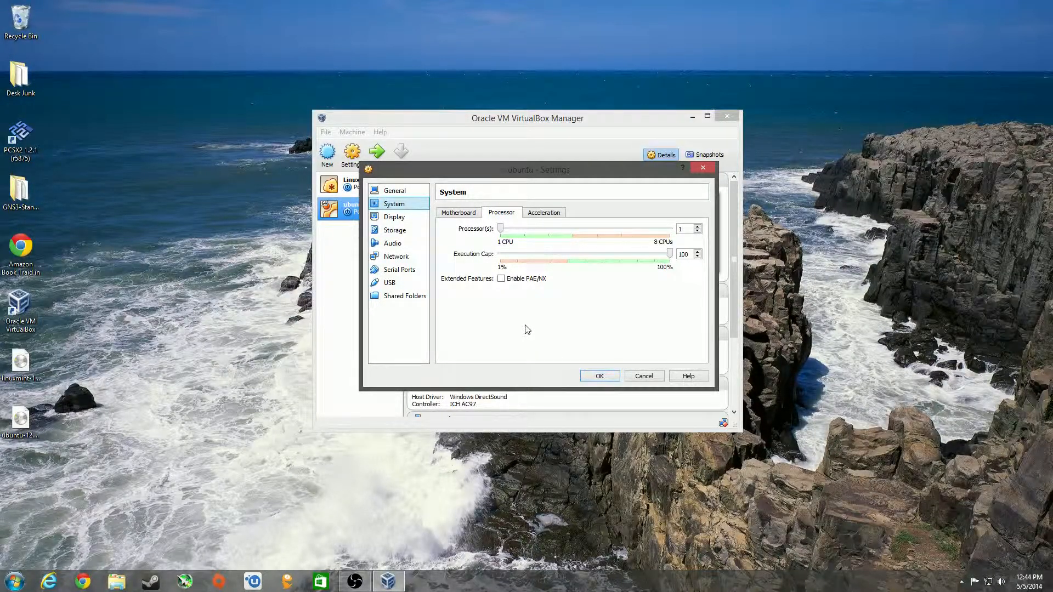
drag(501, 230, 525, 229)
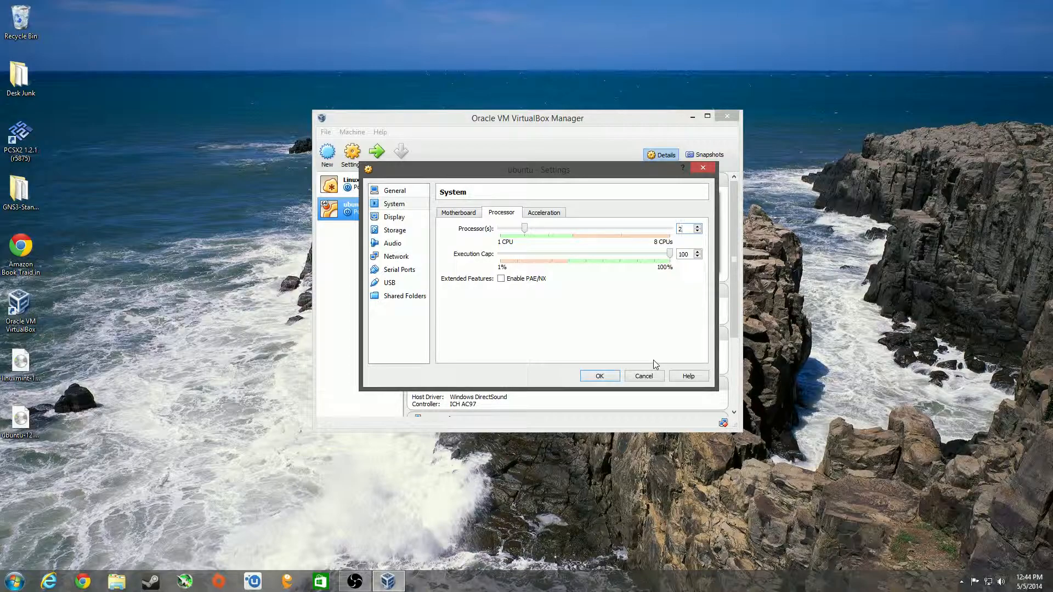
click(552, 214)
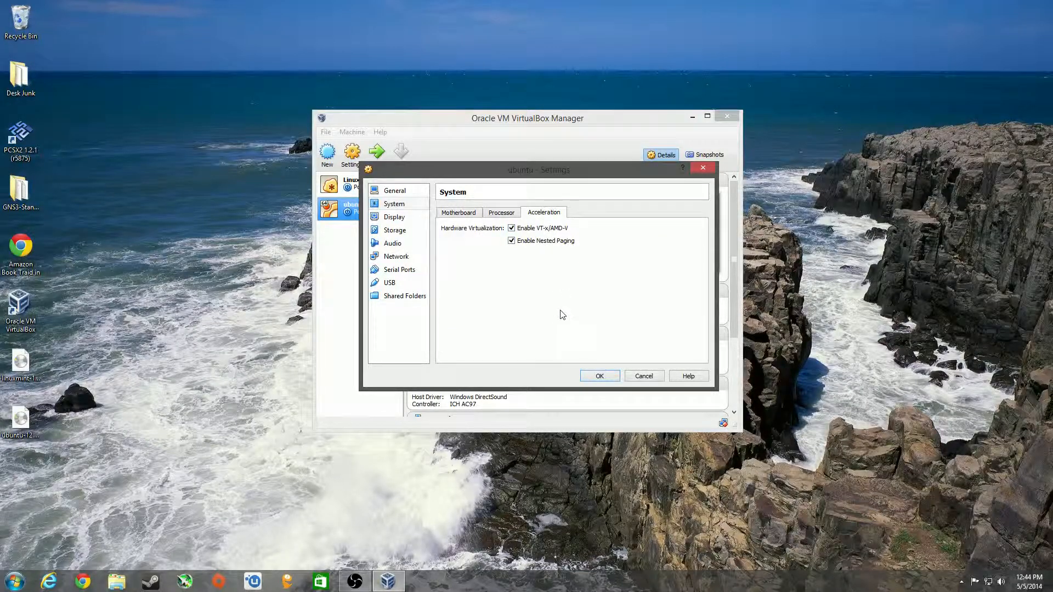
Step: Raise the machine's video memory to 128 MB and look over the remote display and video capture options
click(395, 217)
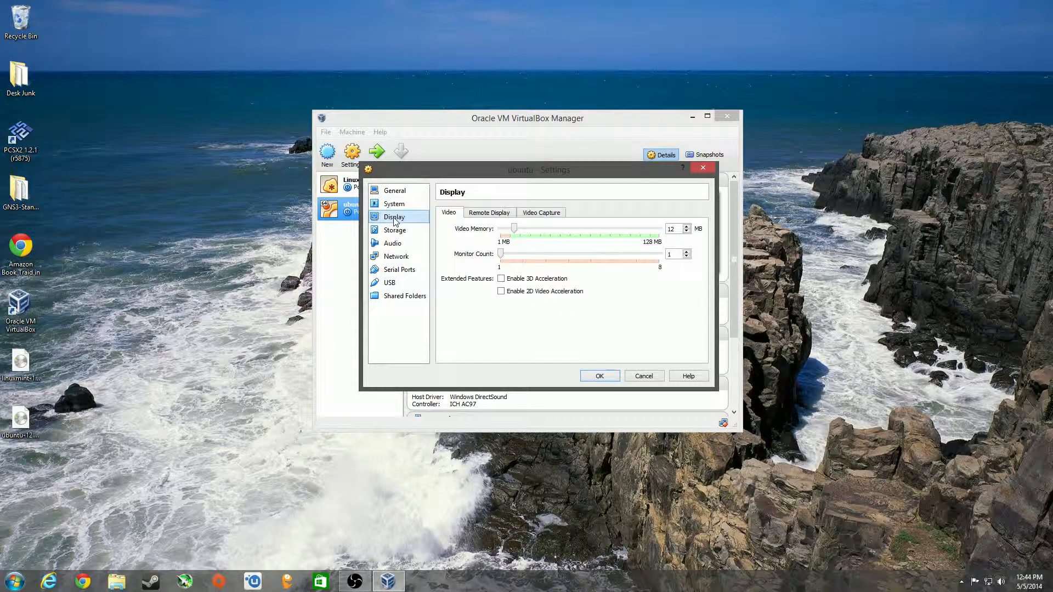
click(516, 229)
drag(518, 231, 695, 258)
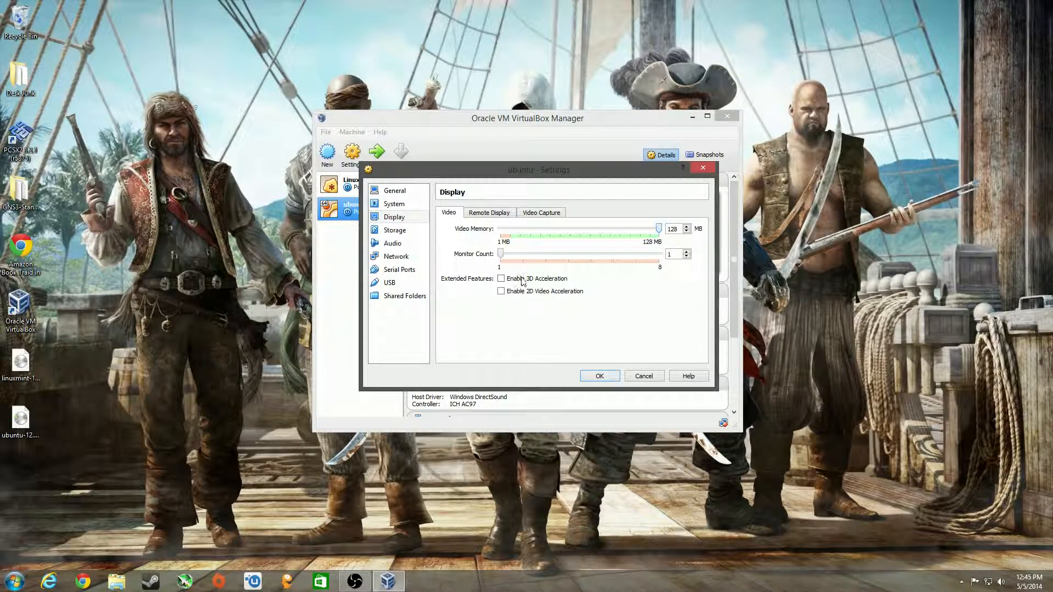
click(493, 213)
click(543, 213)
click(490, 213)
click(450, 214)
Step: Load the ubuntu-12.04.4-desktop-amd64 disc image from the Desktop into the empty CD/DVD drive of the IDE controller
click(424, 236)
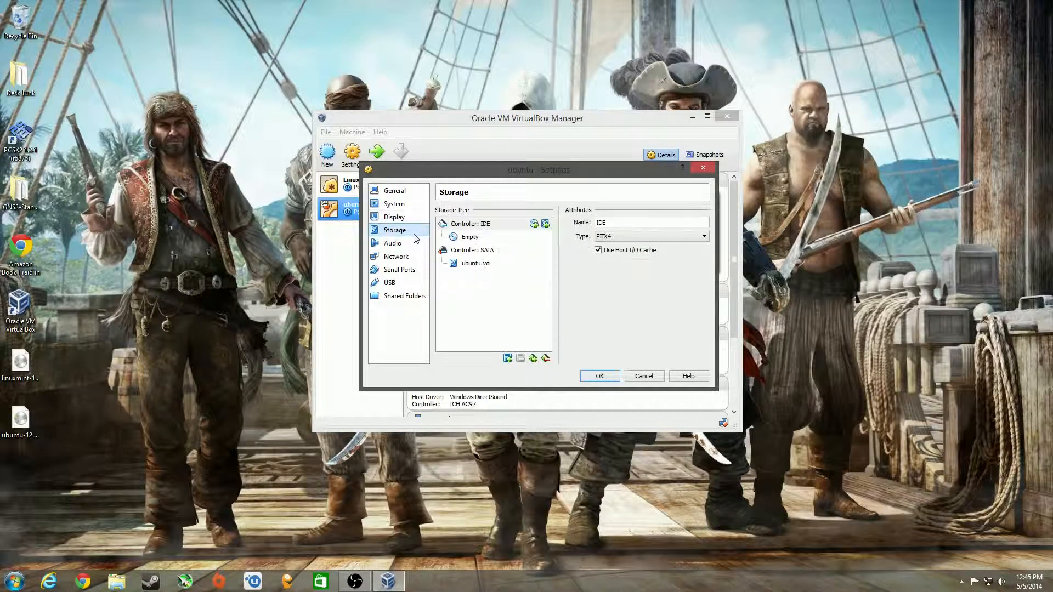
click(473, 224)
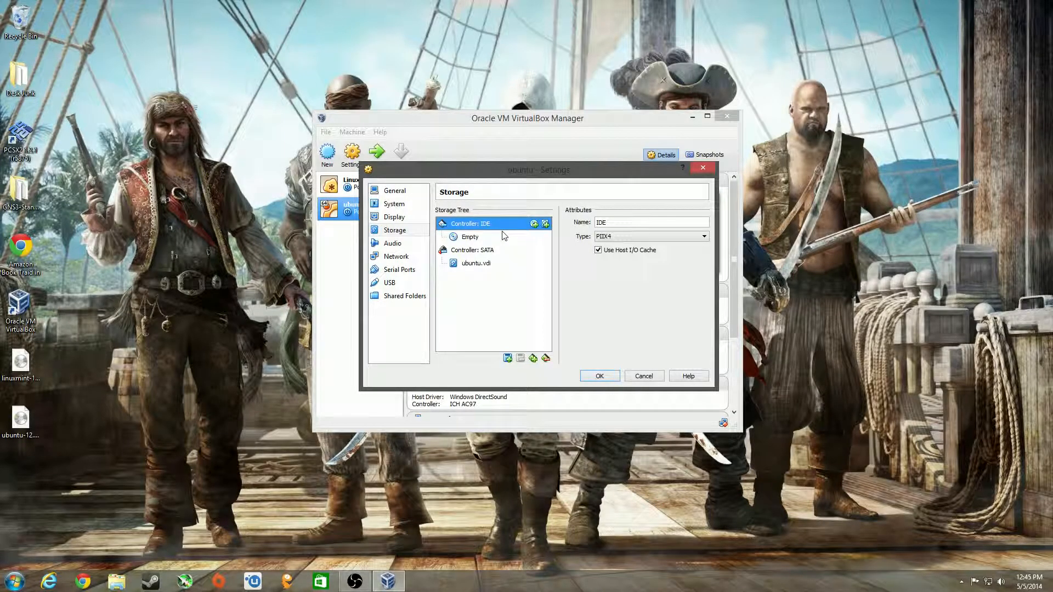
click(469, 240)
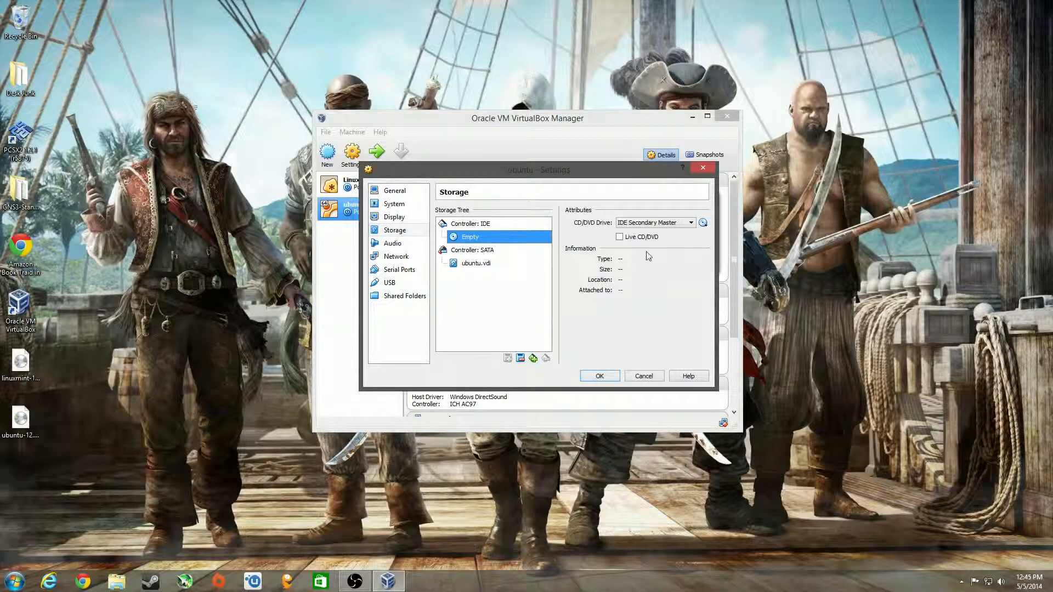
click(703, 224)
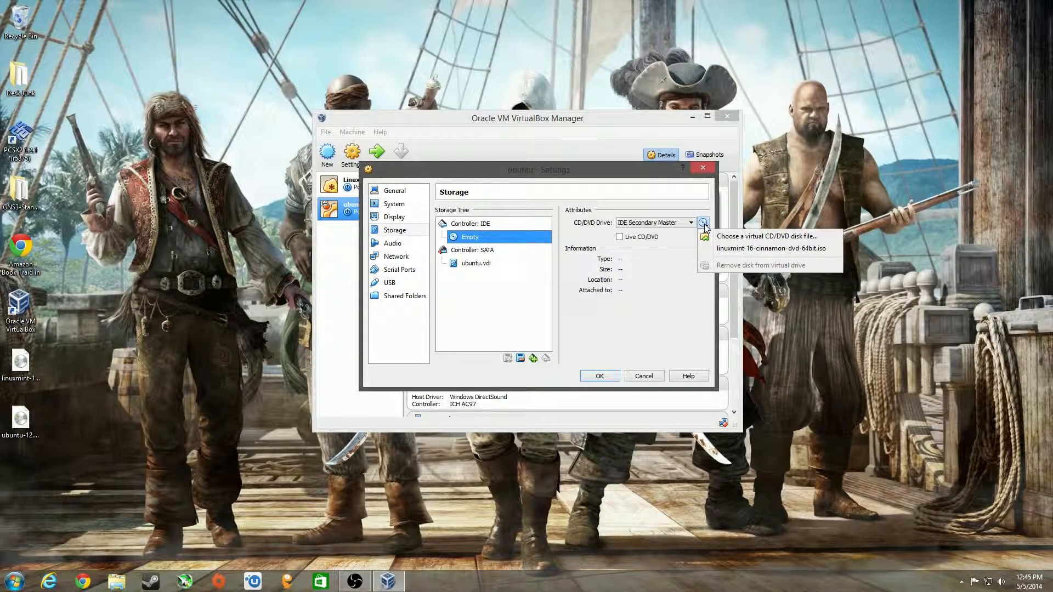
click(761, 238)
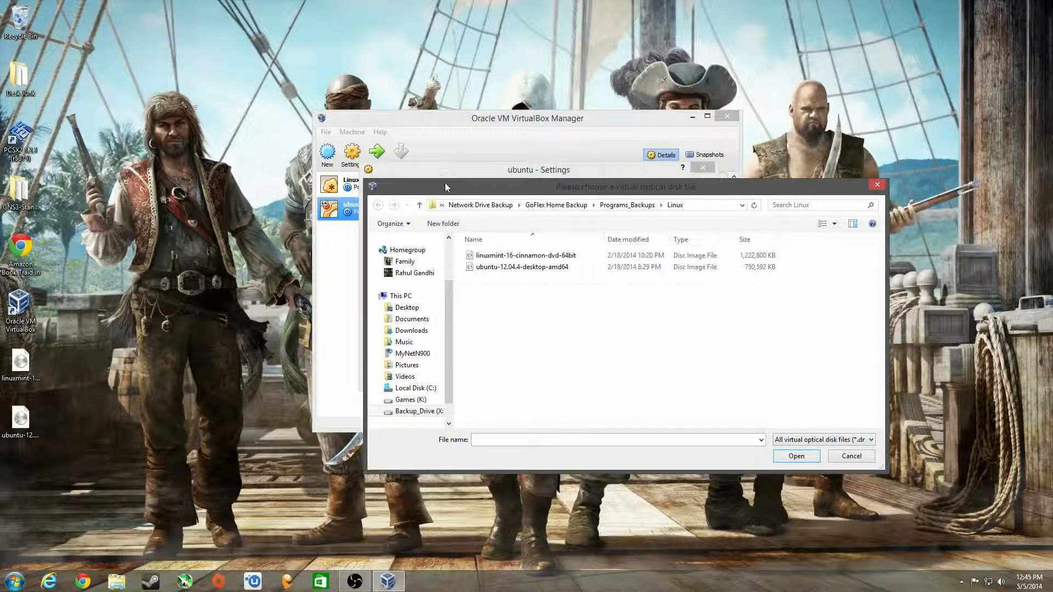
click(442, 205)
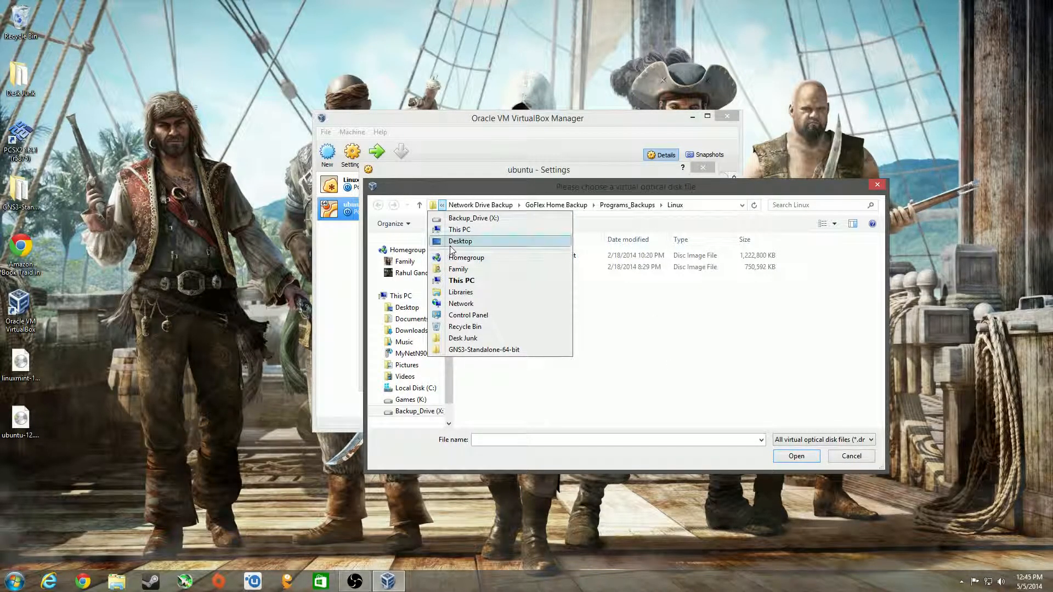
click(438, 242)
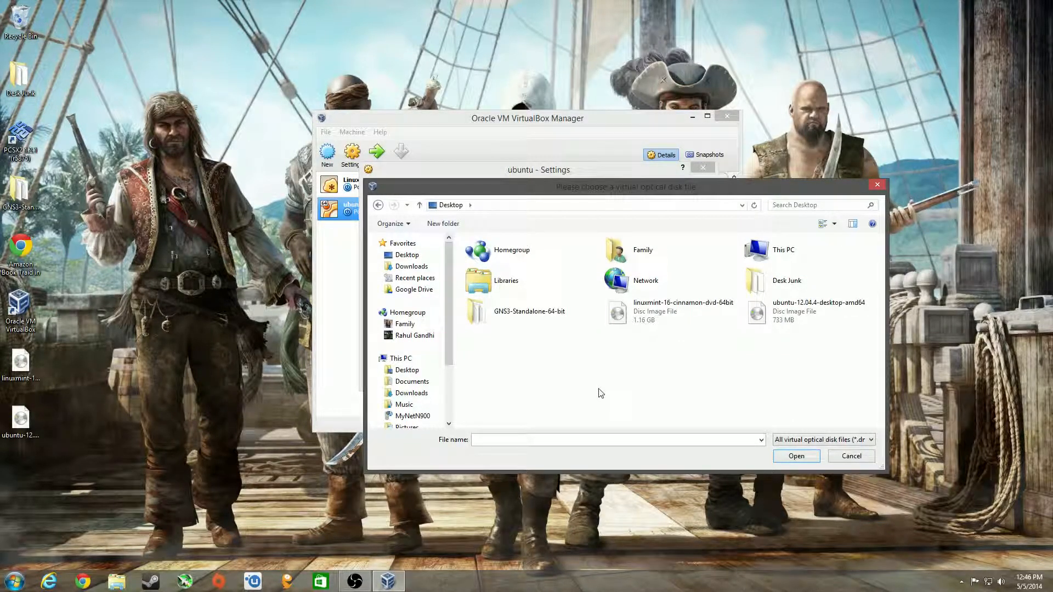
click(797, 313)
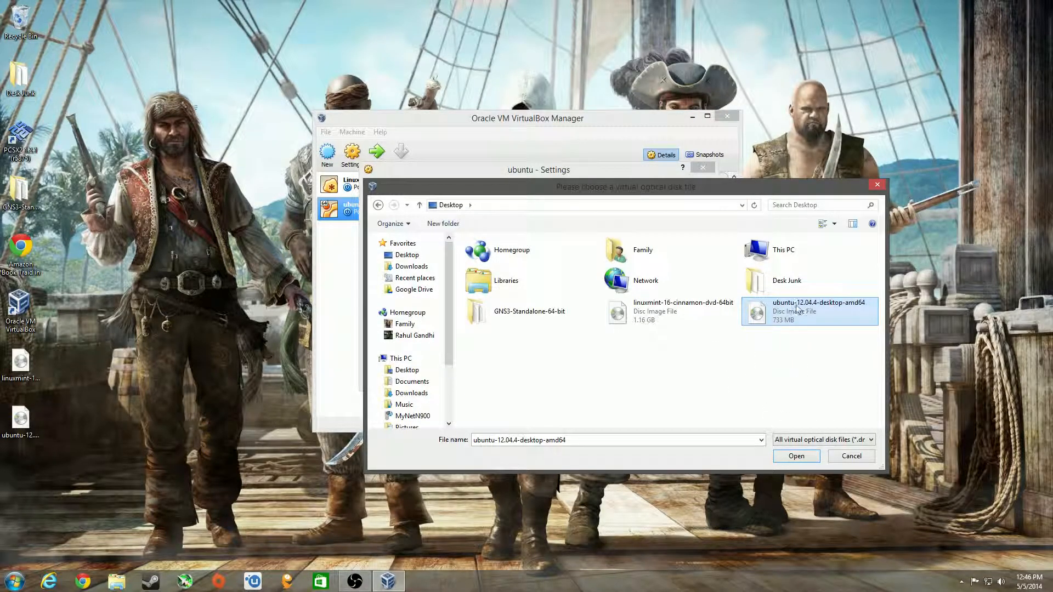
click(796, 458)
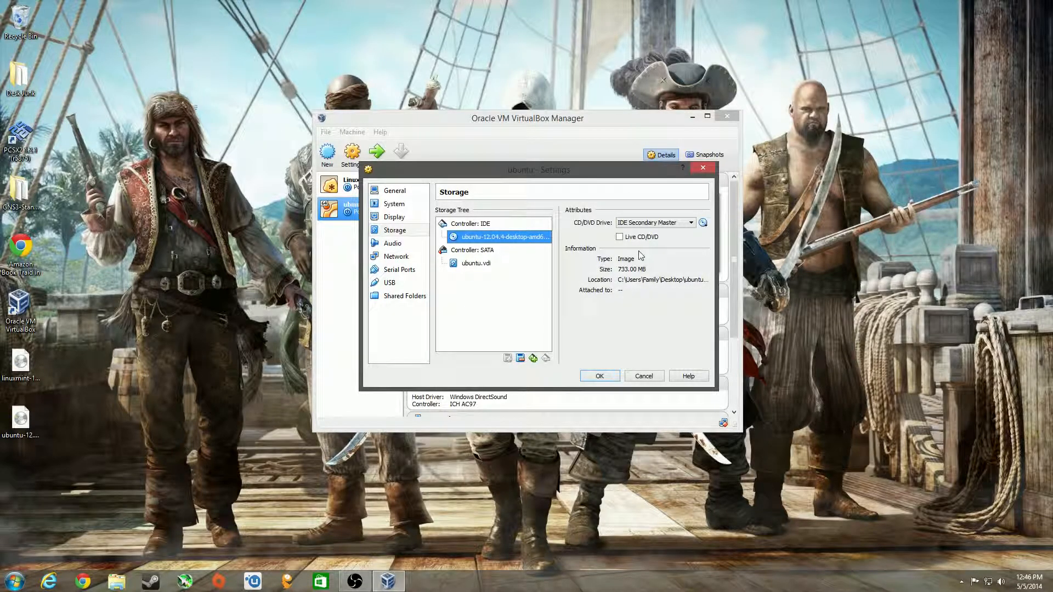
Step: Review the ubuntu machine's audio, network, serial port, USB and shared folder options, and save its settings
click(373, 244)
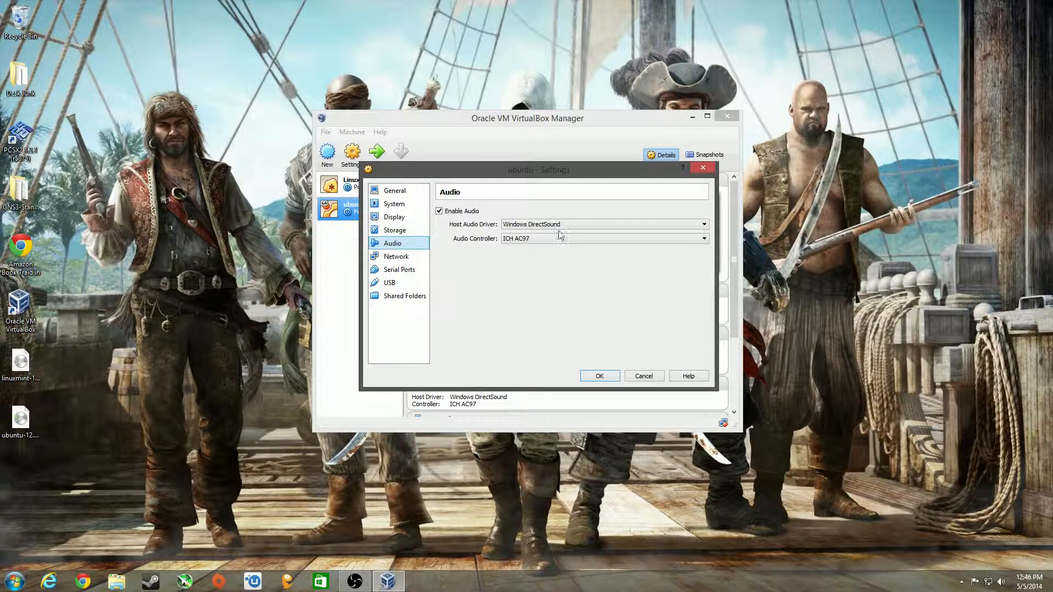
click(398, 258)
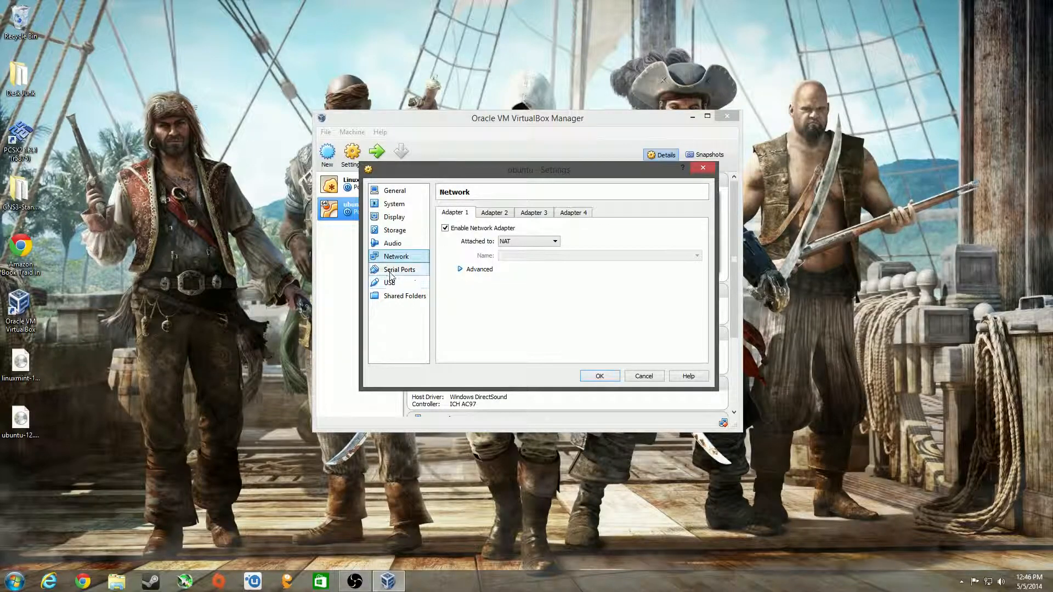
click(399, 269)
click(398, 283)
click(401, 295)
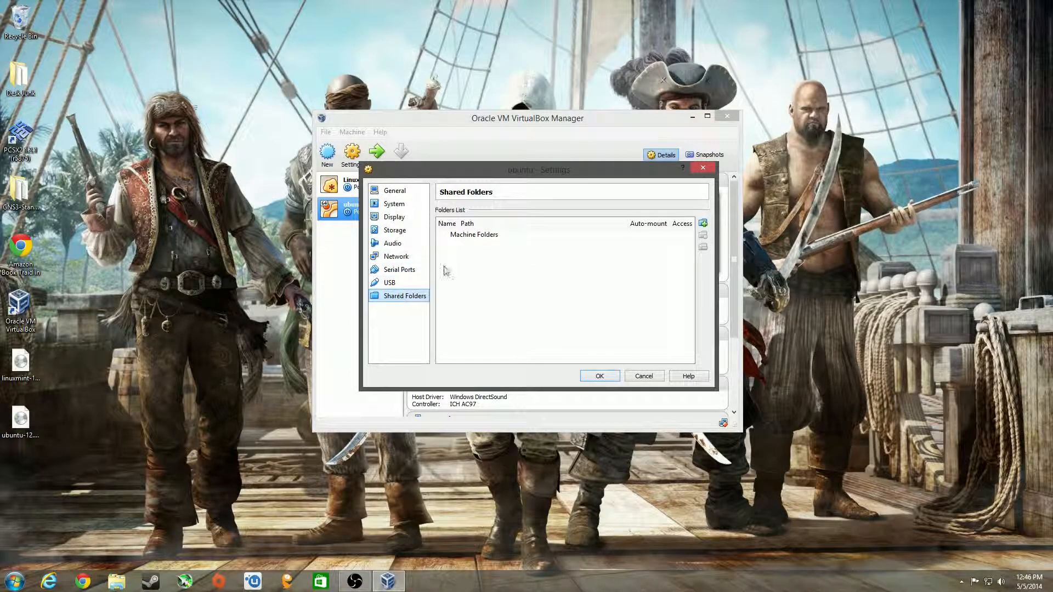
click(394, 191)
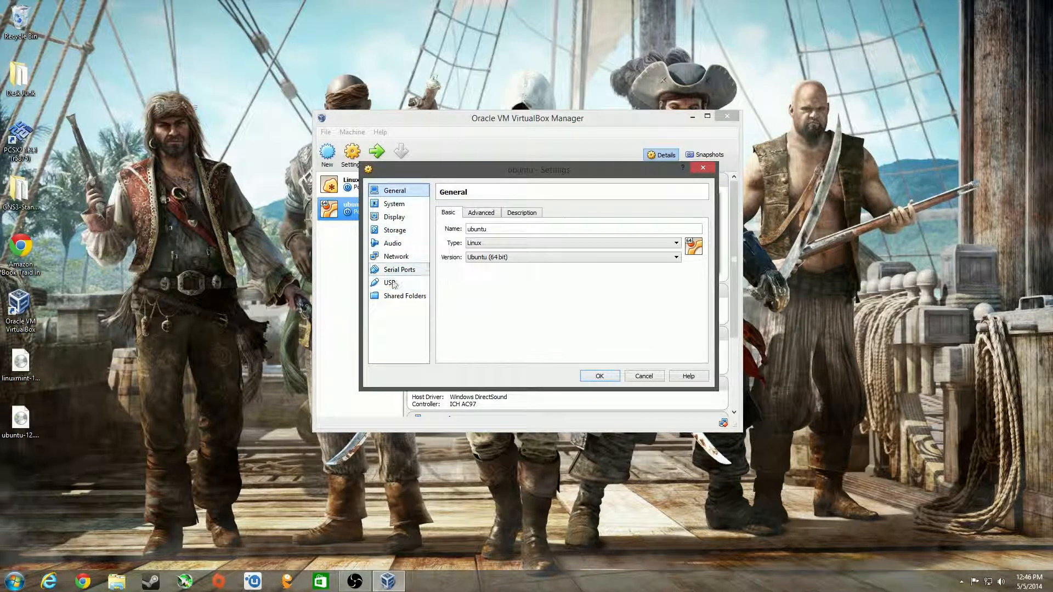
click(599, 376)
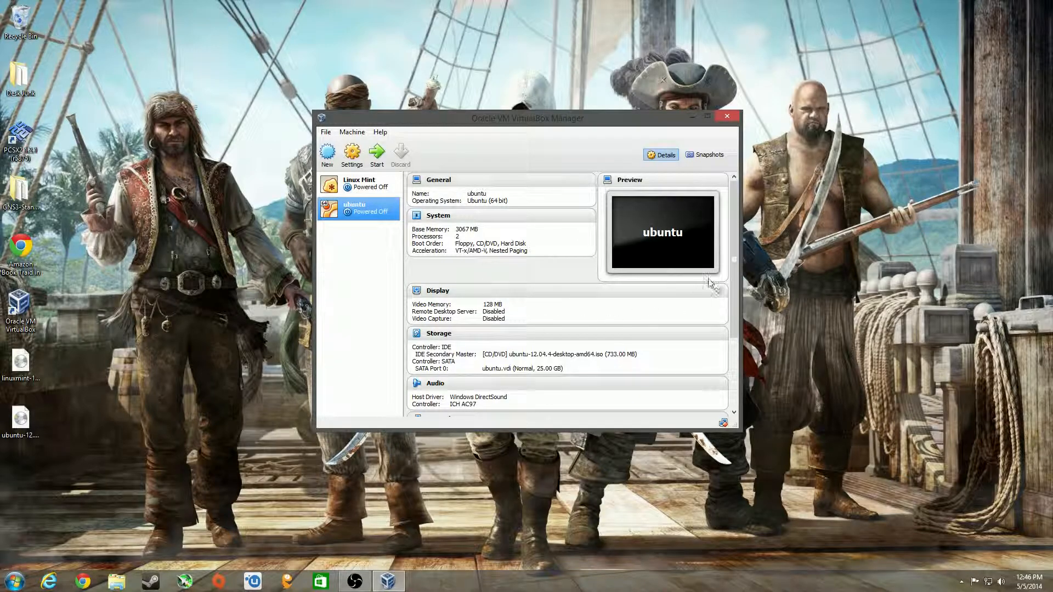
Step: Start the ubuntu virtual machine and choose to install Ubuntu from its welcome screen
mouse_move(736, 251)
mouse_down()
mouse_move(735, 325)
mouse_move(741, 253)
mouse_up()
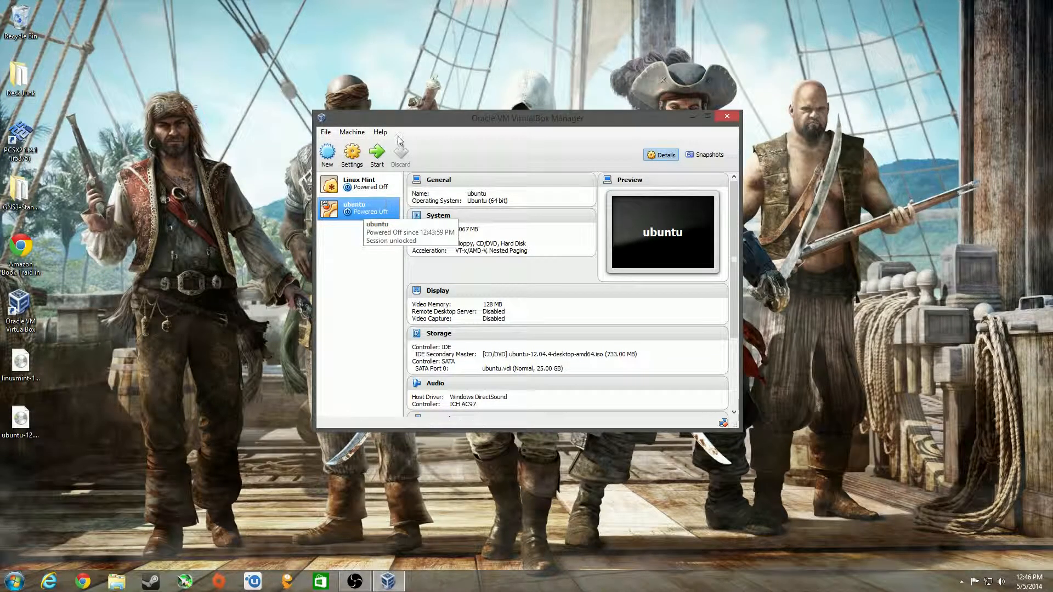
click(386, 153)
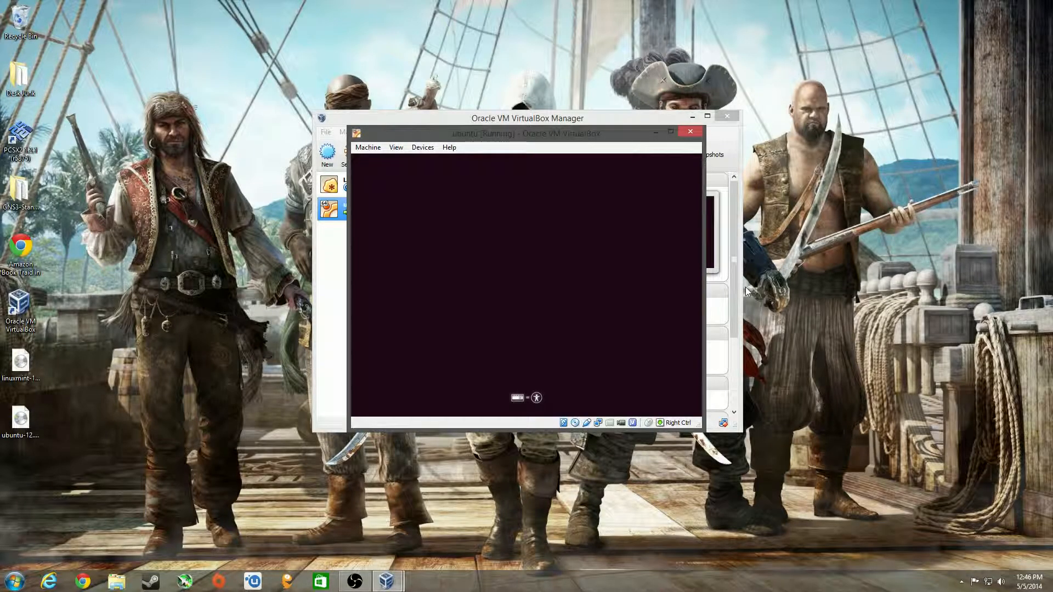
mouse_move(549, 130)
mouse_down()
mouse_move(610, 90)
mouse_move(551, 160)
mouse_move(564, 119)
mouse_up()
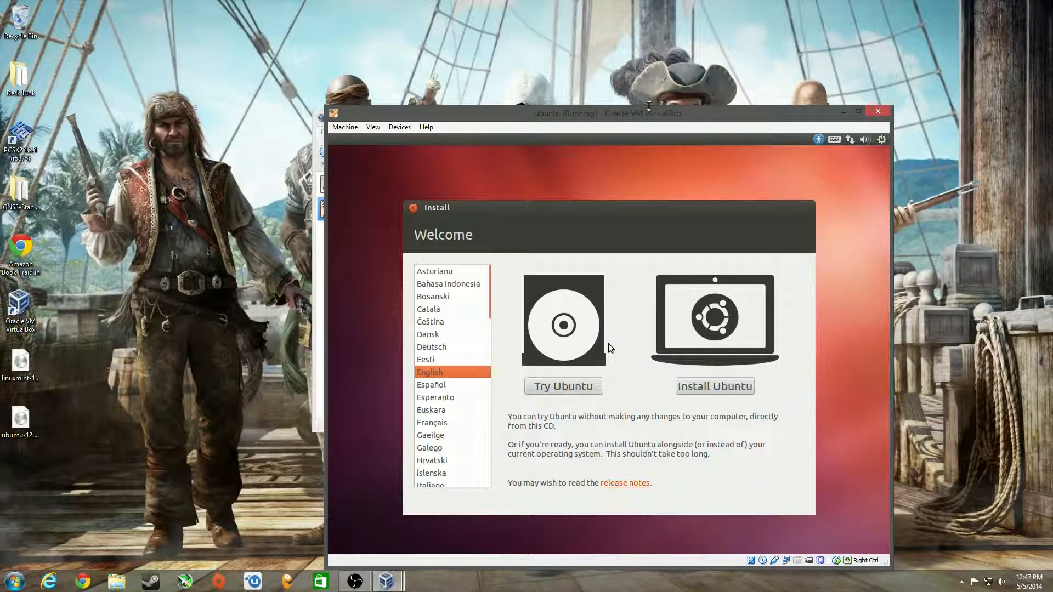
drag(646, 116, 582, 74)
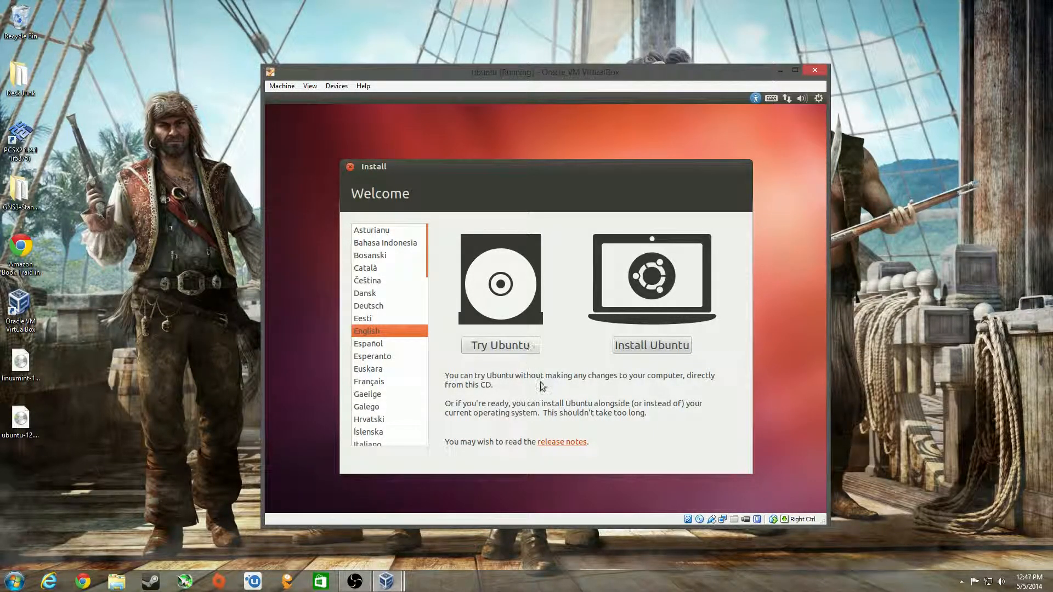
click(643, 345)
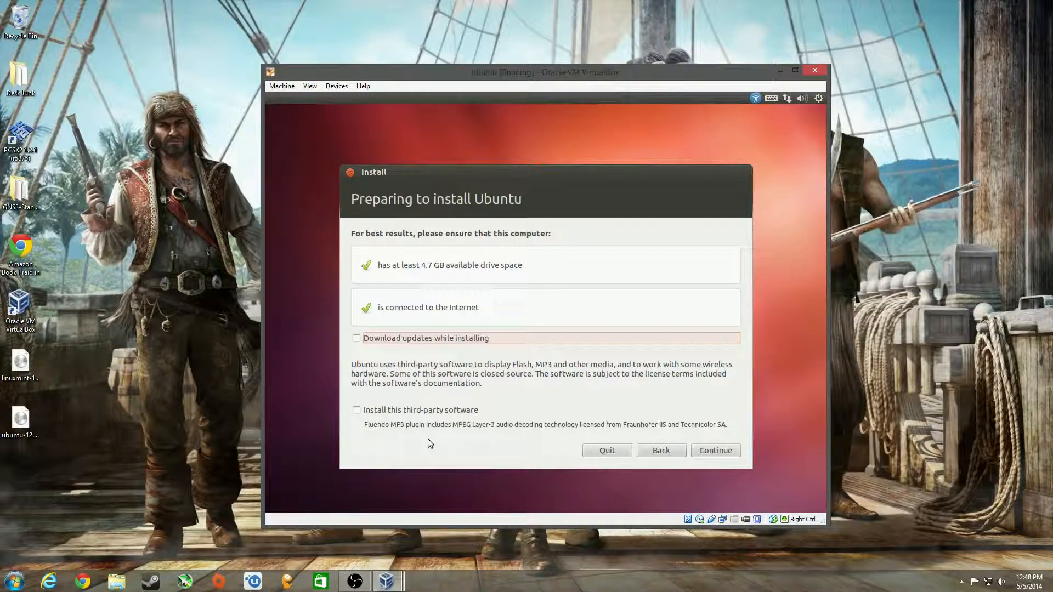
click(358, 412)
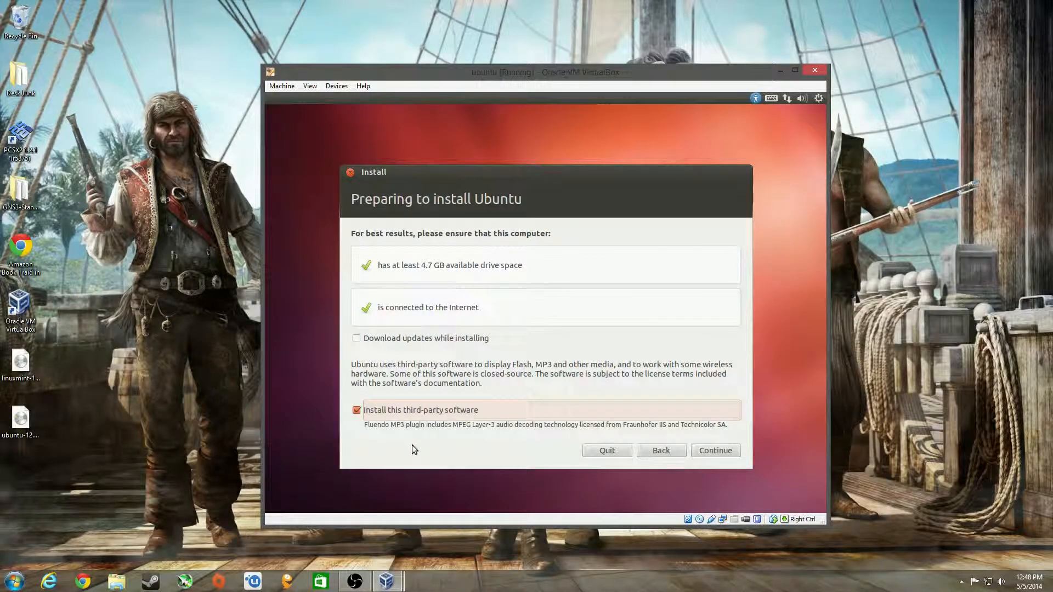
click(356, 410)
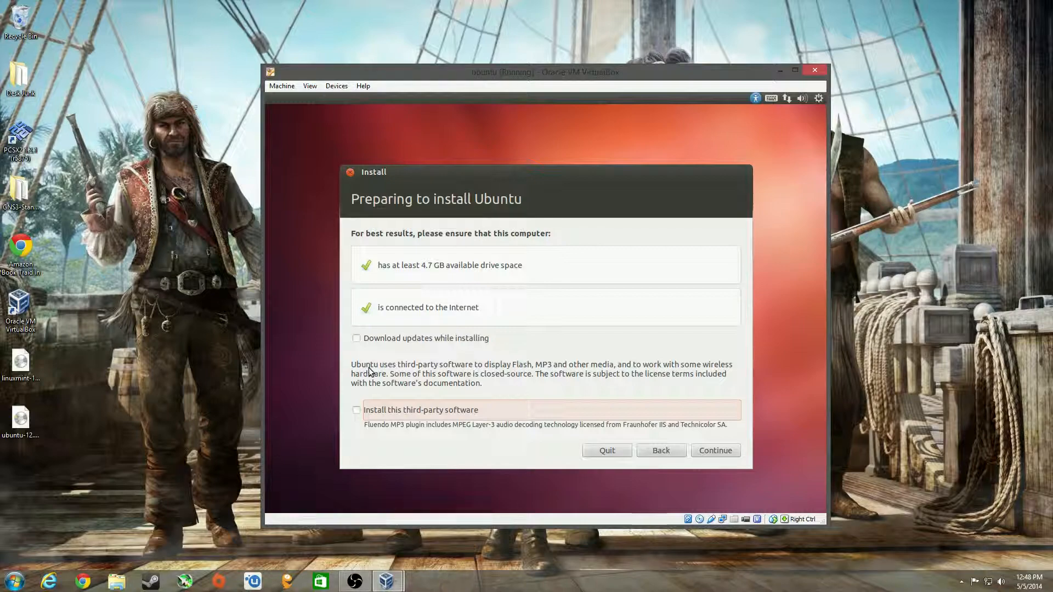
click(356, 338)
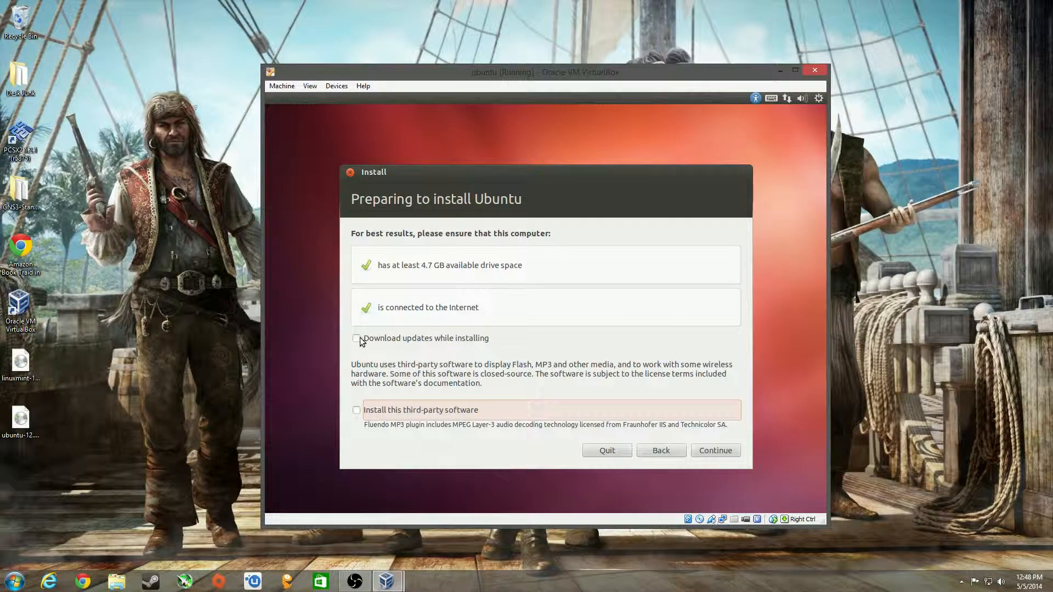
click(357, 410)
click(357, 410)
click(356, 338)
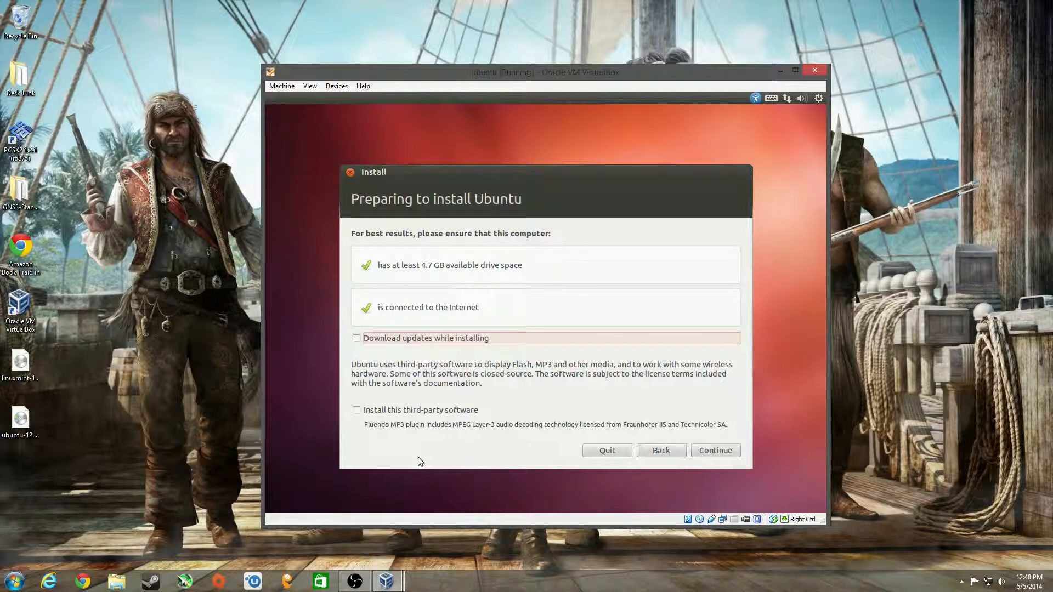
Step: Continue without updates or third-party software and start an Erase disk and install Ubuntu installation on the VBOX HARDDISK
click(721, 452)
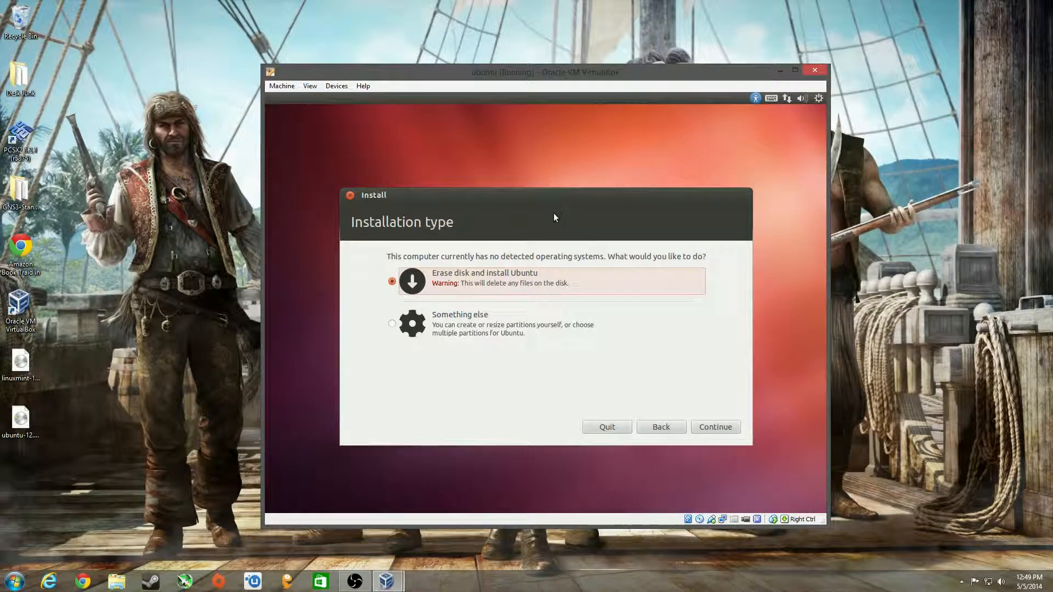
drag(531, 191, 530, 183)
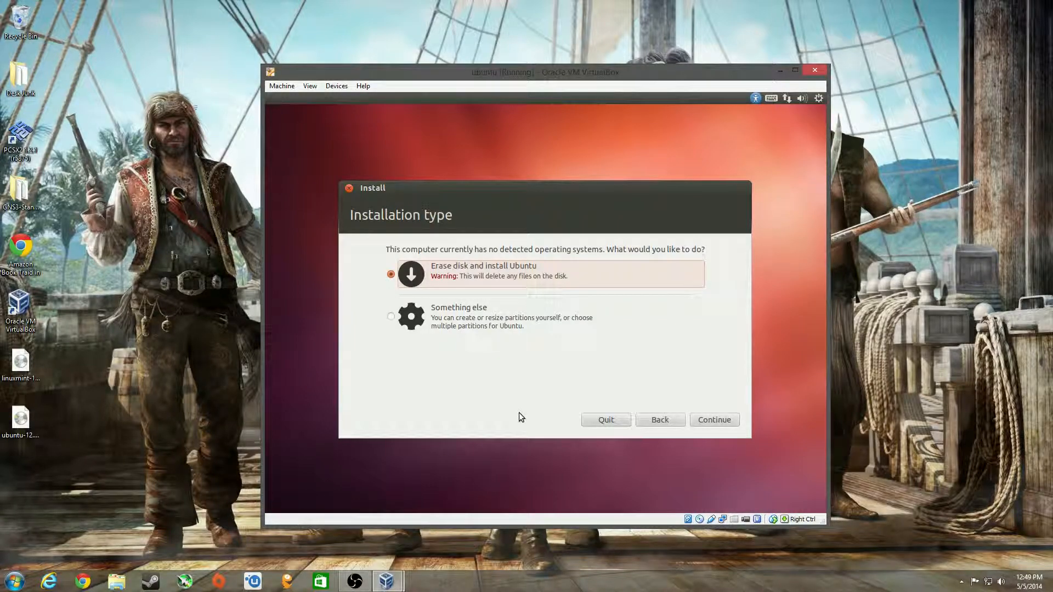
click(704, 426)
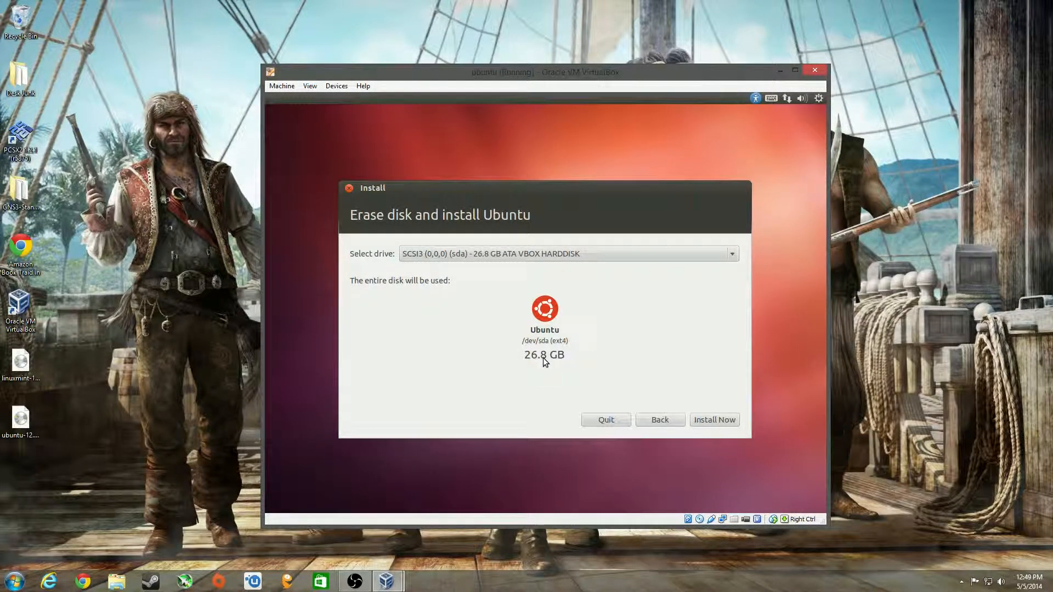
click(730, 260)
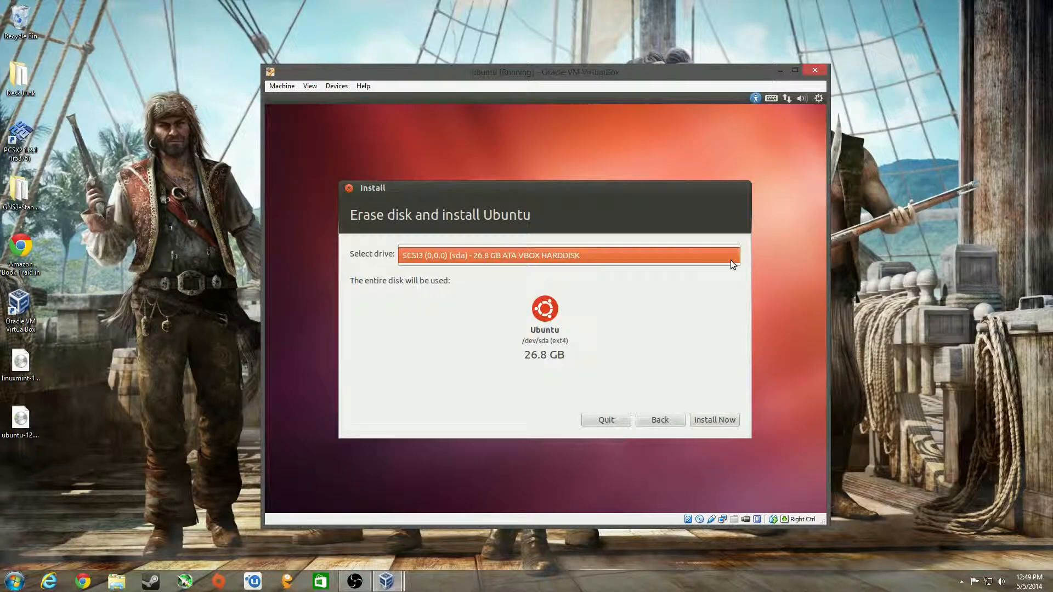
click(736, 255)
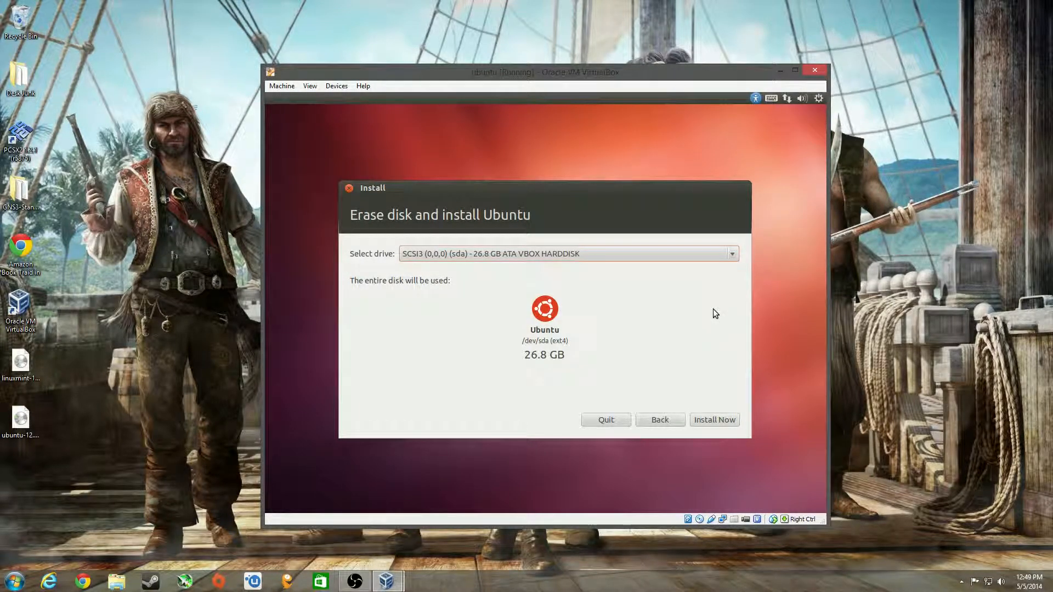
click(709, 419)
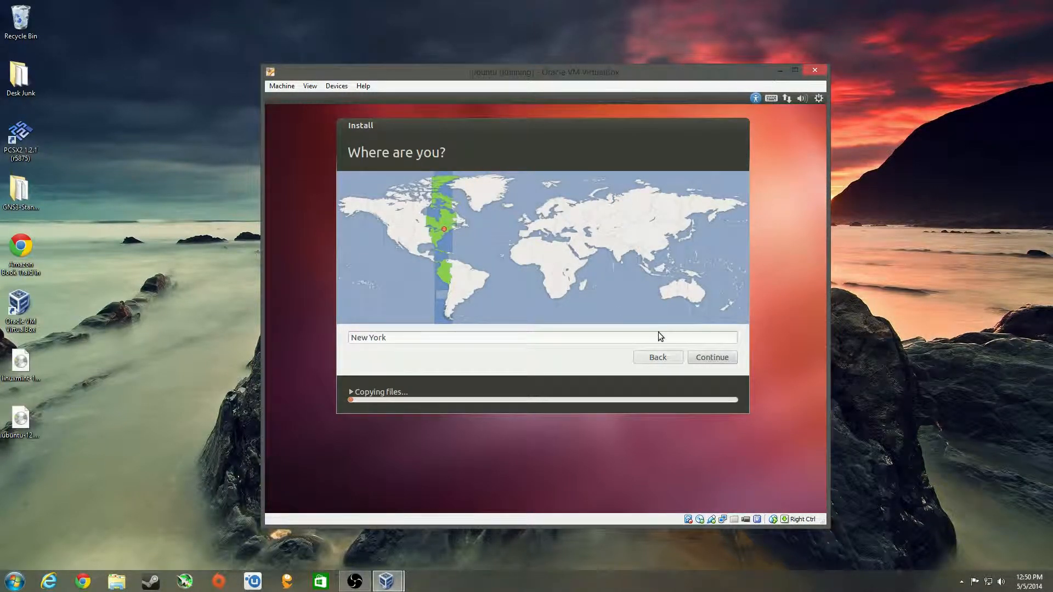
Step: Accept New York as the location and English (US) as the keyboard layout
click(705, 358)
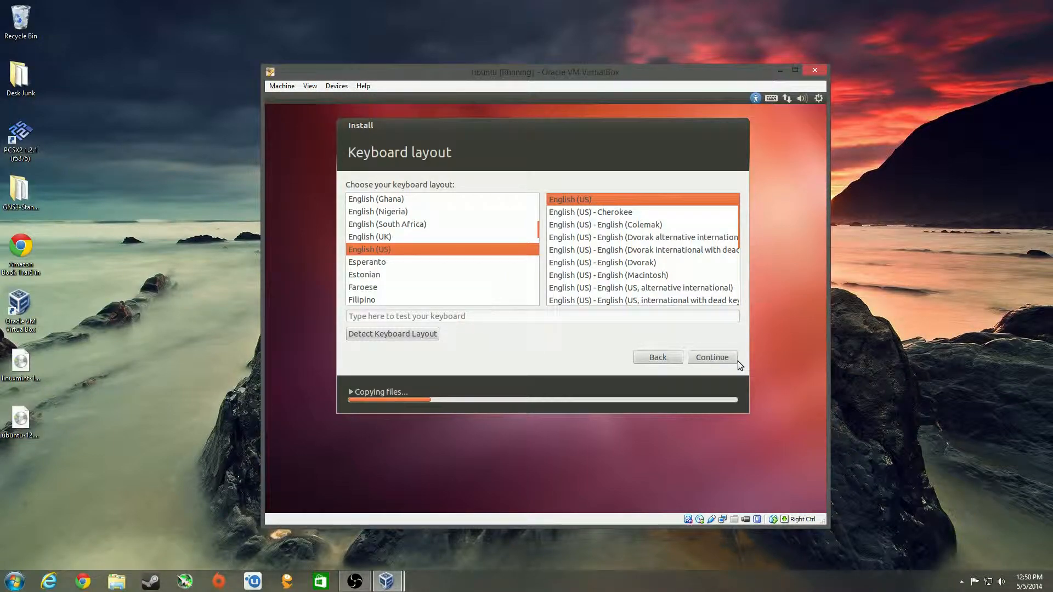
click(422, 316)
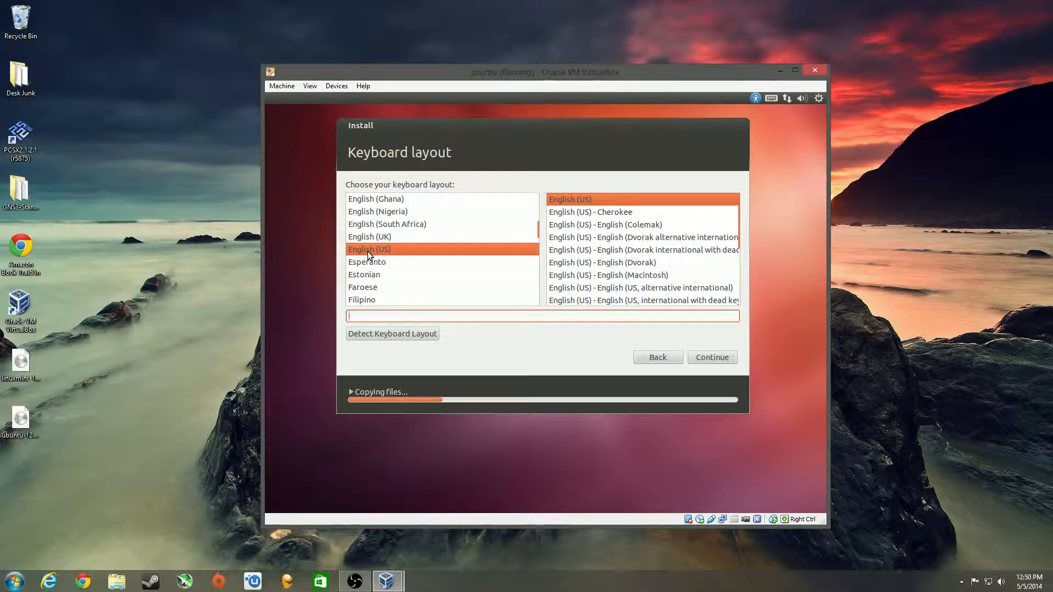
click(706, 363)
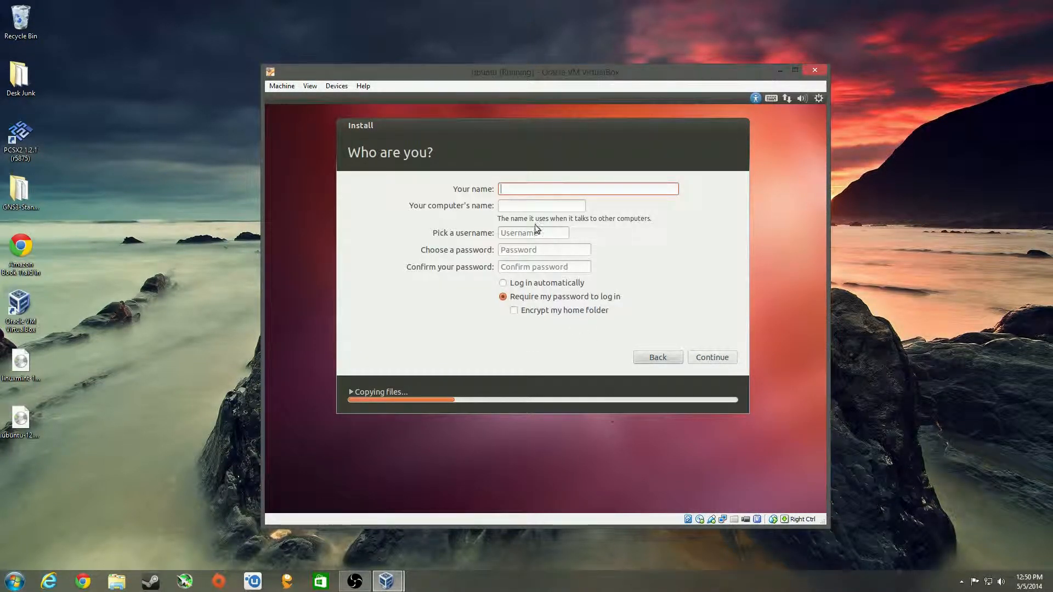
Step: Enter the account holder's full name and change the part after the hyphen in the computer's name to VM
text(Rahul Gandhi)
click(575, 208)
key(BackSpace)
key(BackSpace)
key(BackSpace)
key(BackSpace)
key(BackSpace)
key(BackSpace)
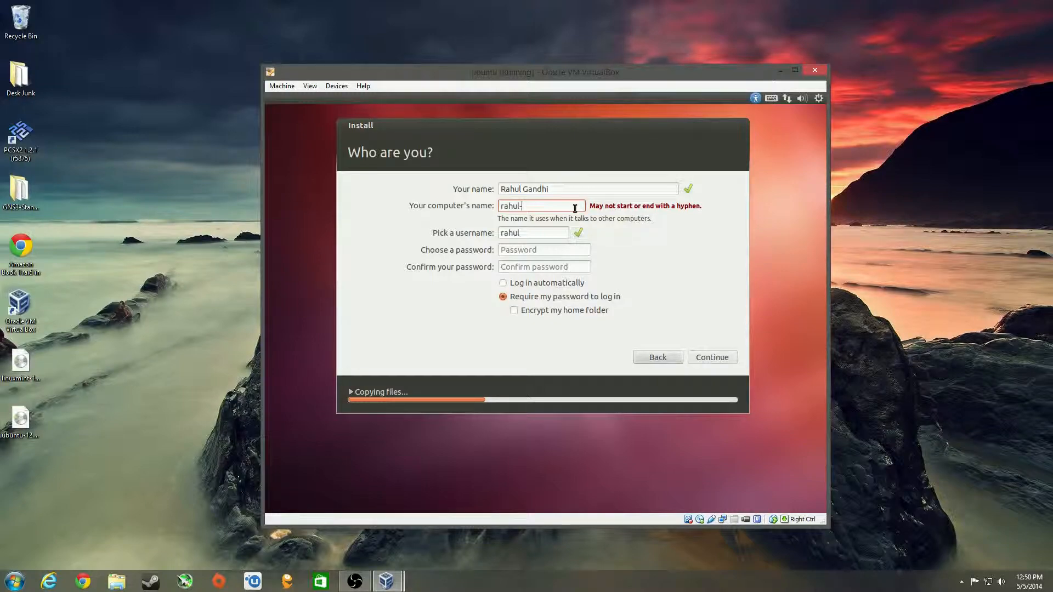
text(AM)
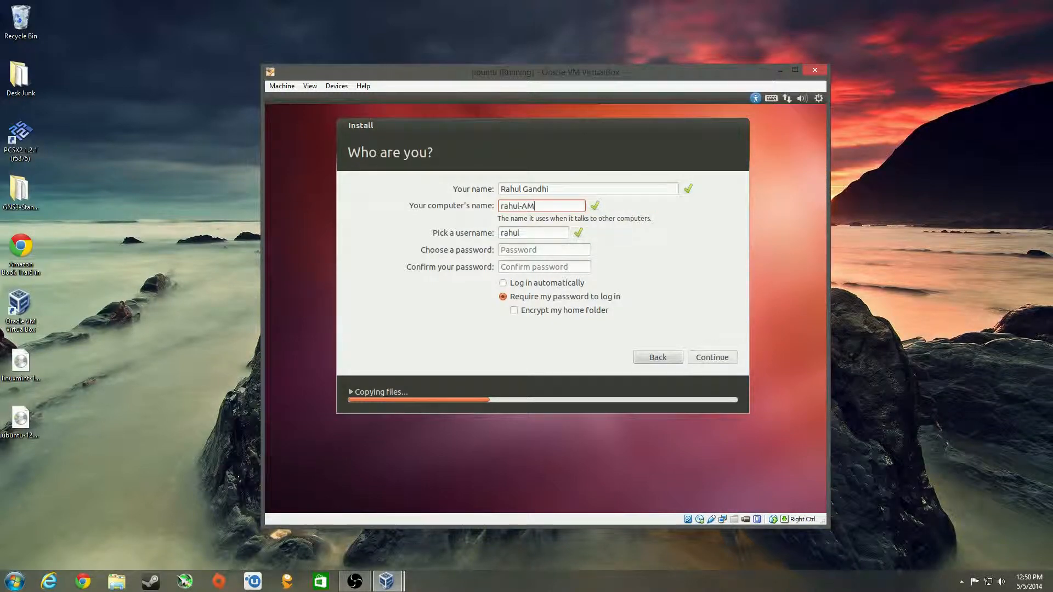
key(BackSpace)
key(BackSpace)
text(VM)
key(Tab)
click(542, 249)
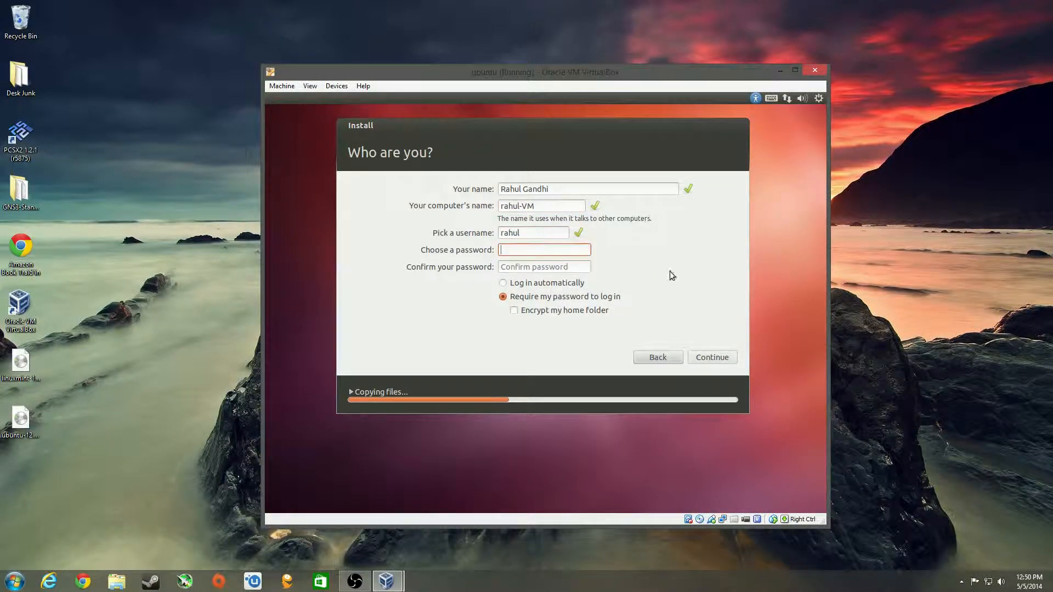
Step: Try a capital first letter in the username and restore the lower-case one
click(502, 233)
key(BackSpace)
text(R)
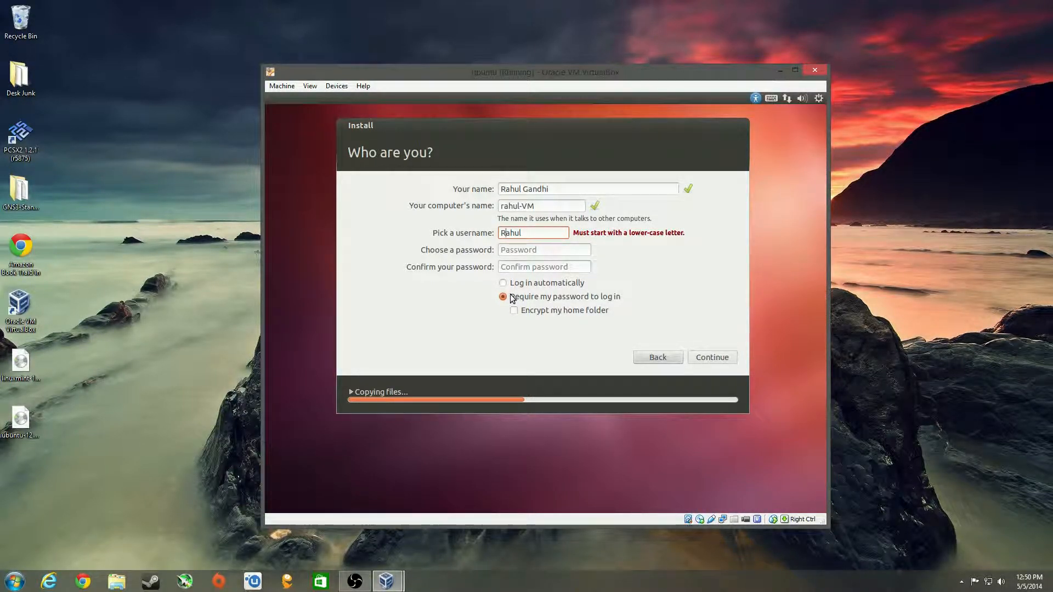
key(BackSpace)
text(r)
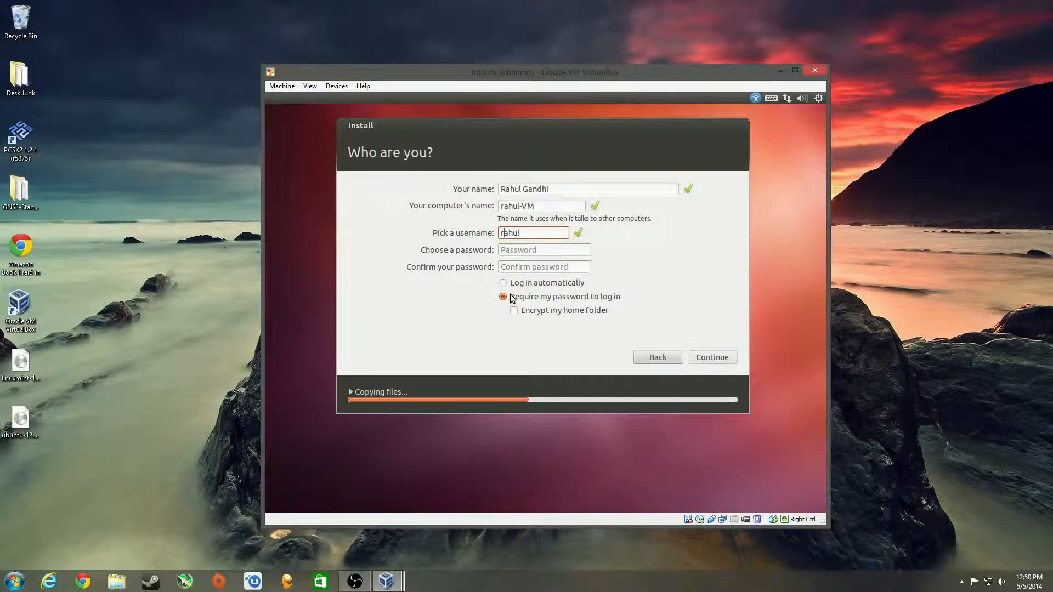
click(514, 252)
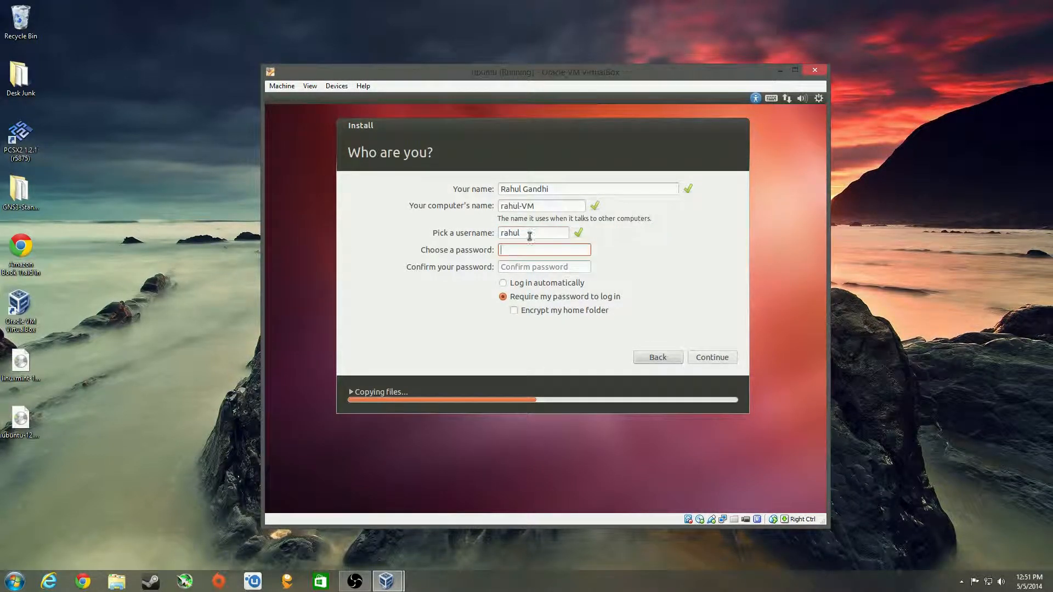
Step: Try home as the username and put the original username back
click(532, 233)
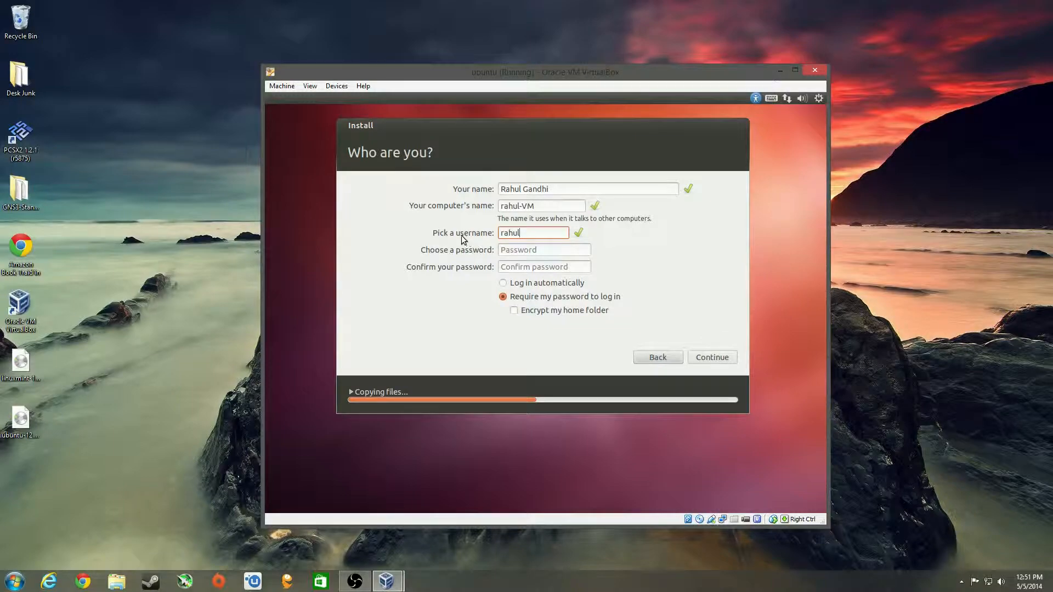
key(BackSpace)
key(BackSpace)
key(BackSpace)
key(BackSpace)
key(BackSpace)
text(home)
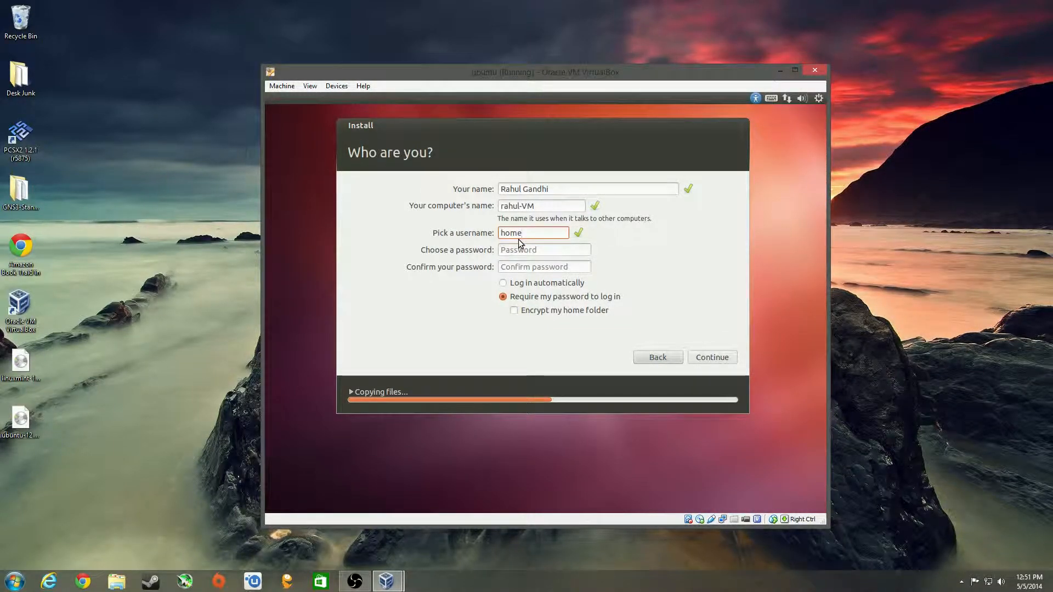
key(BackSpace)
key(BackSpace)
key(BackSpace)
key(BackSpace)
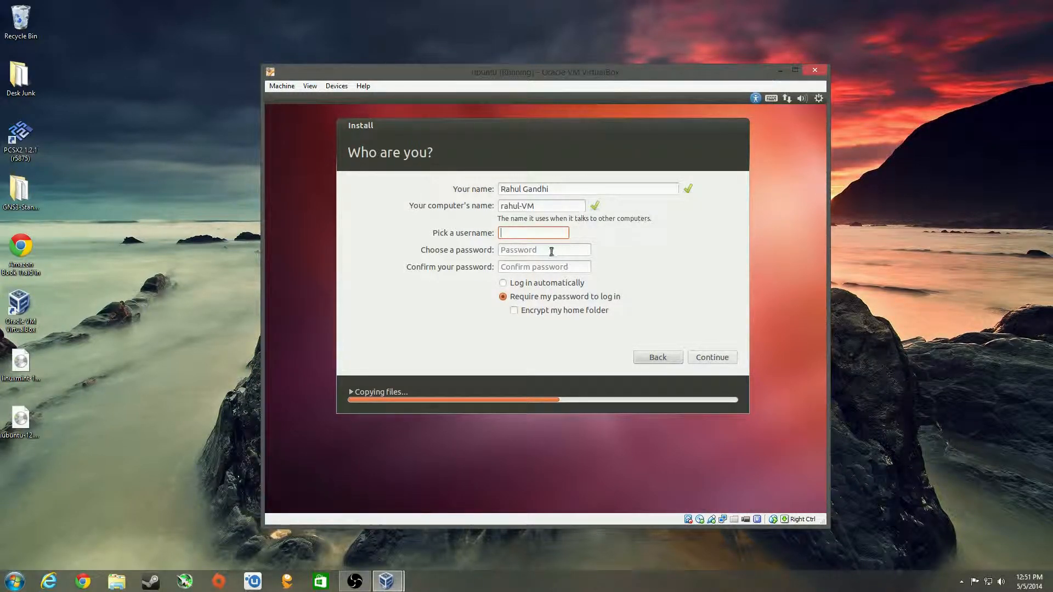
text(rahul)
Step: Enter the account password and repeat it in the confirmation field
key(Tab)
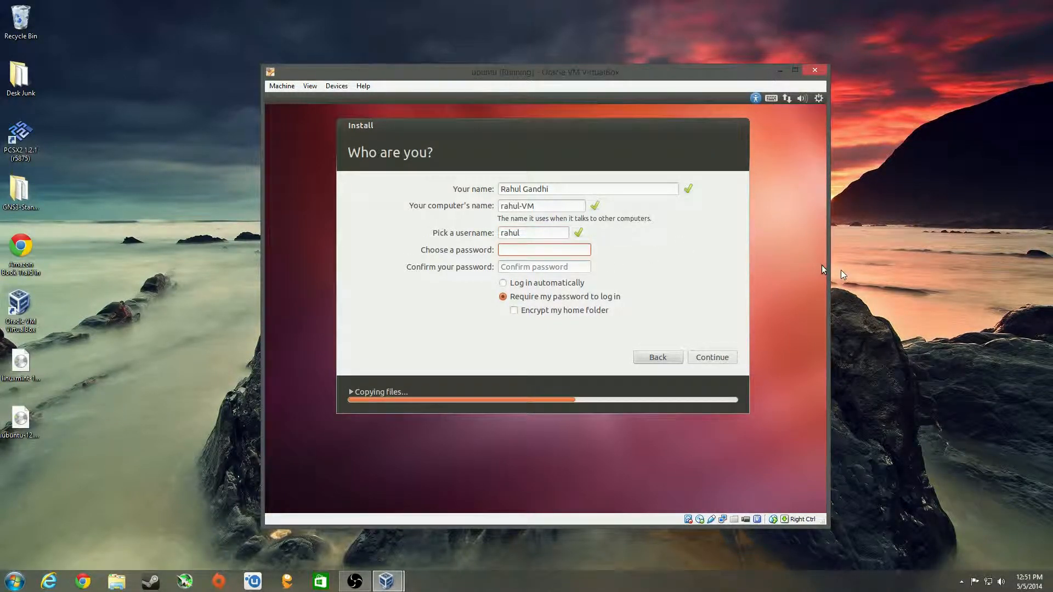
key(Tab)
key(Tab)
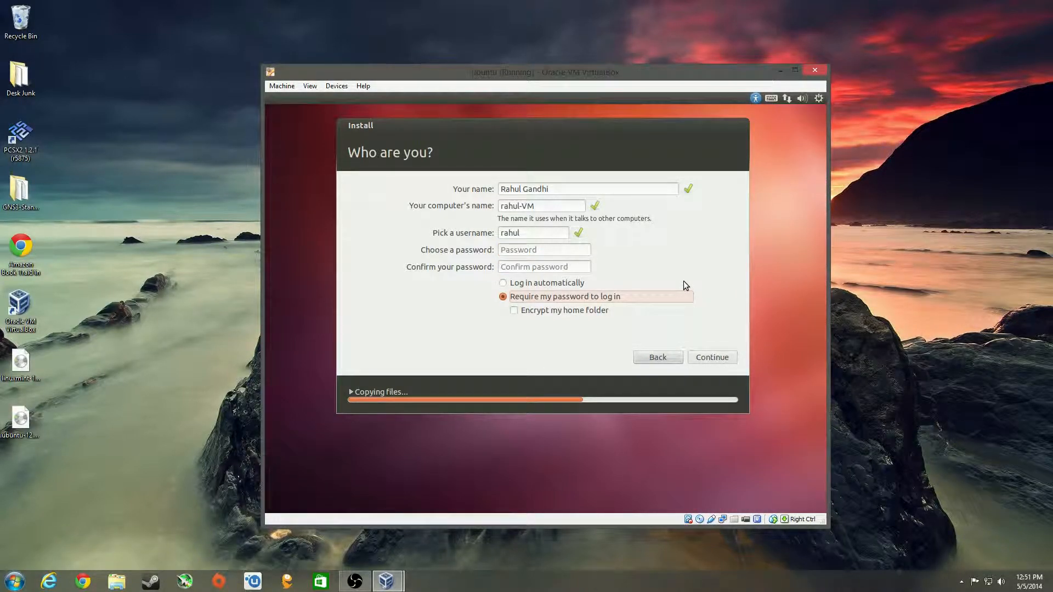
click(557, 251)
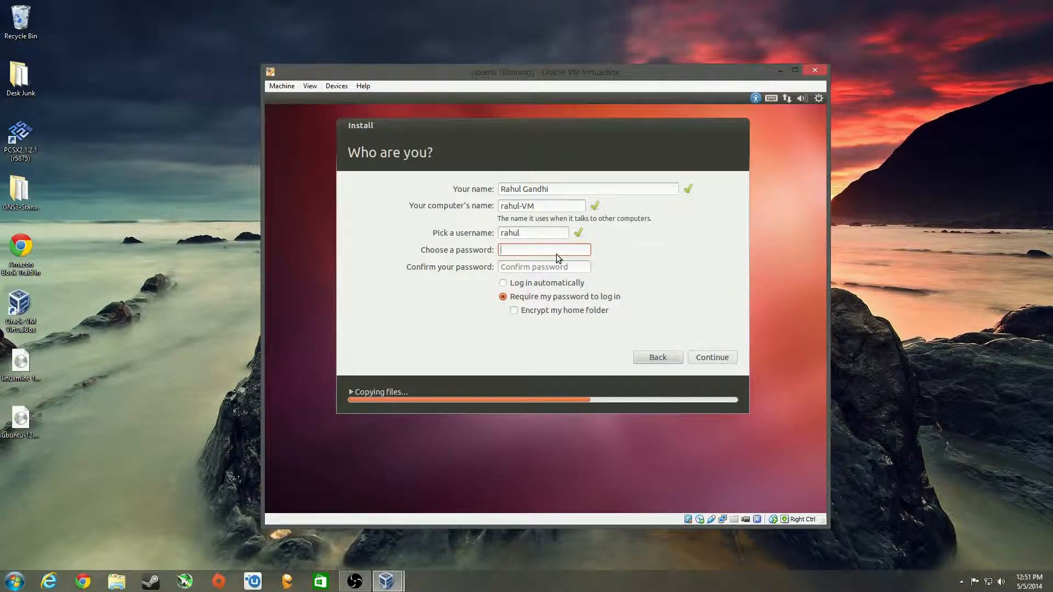
key(Tab)
key(Tab)
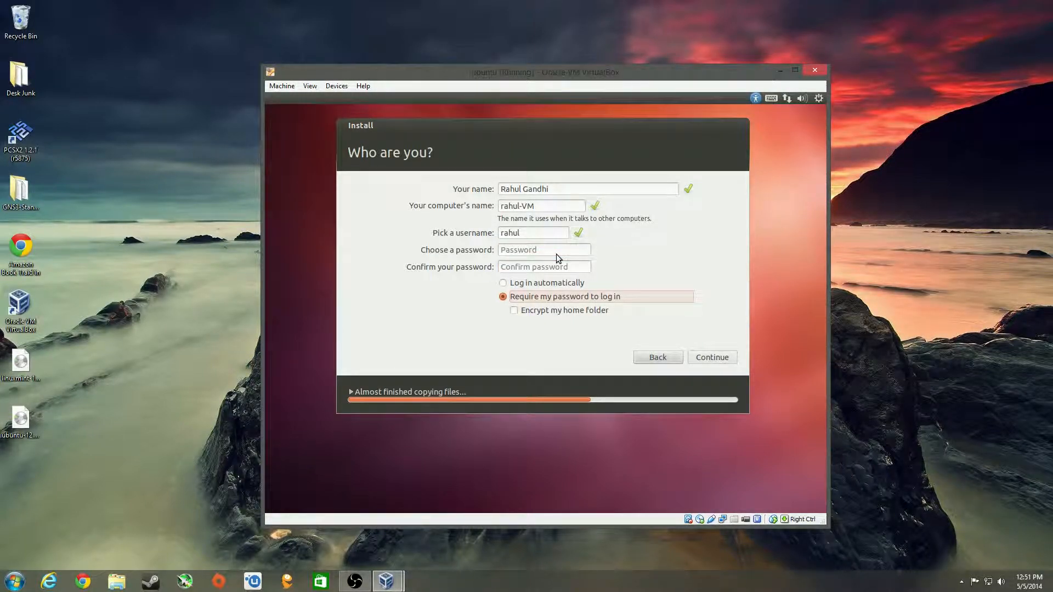
click(557, 250)
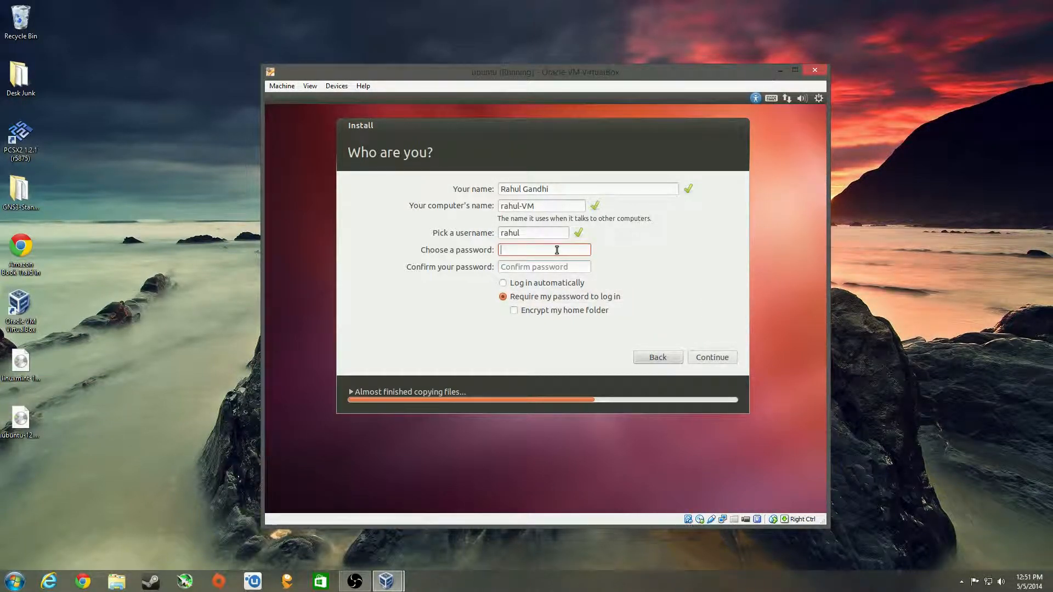
text(p●●●●●)
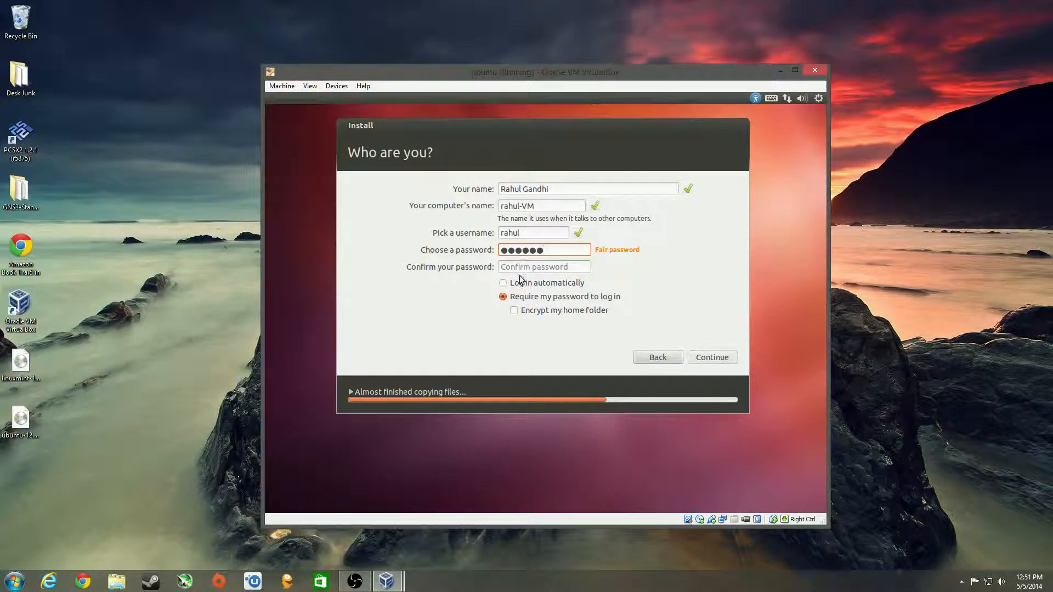
click(530, 266)
text(●●●●●●)
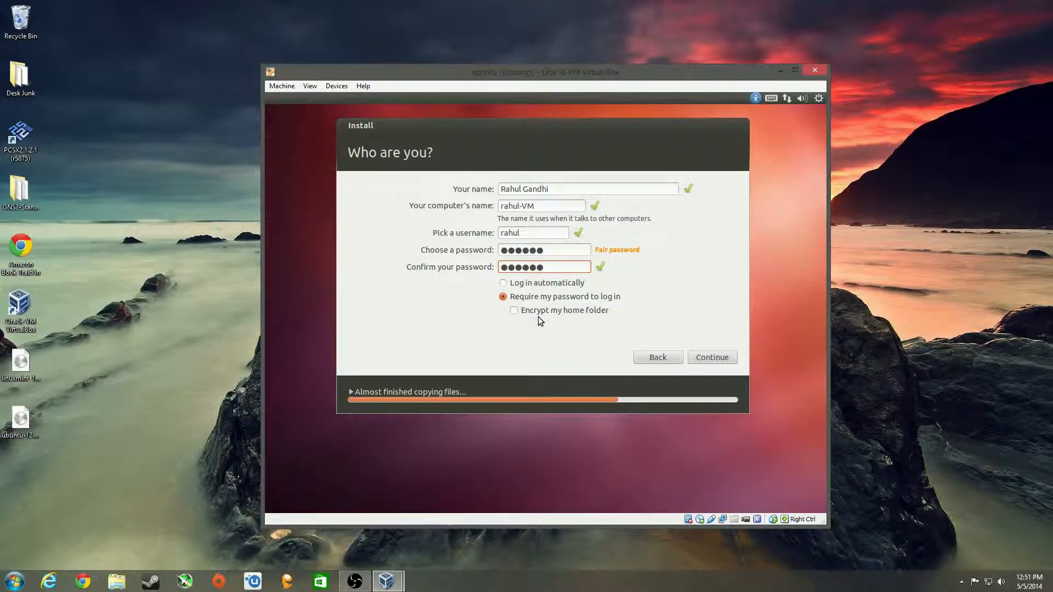
Step: Try automatic login, restore the requirement of a password to log in, and continue the installation
click(502, 283)
click(503, 297)
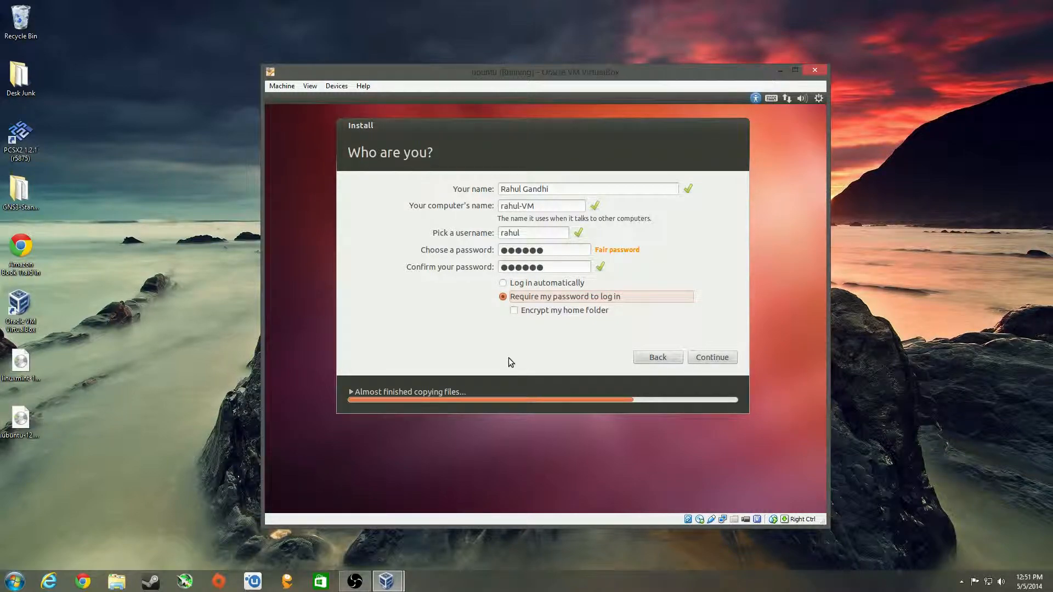
click(723, 357)
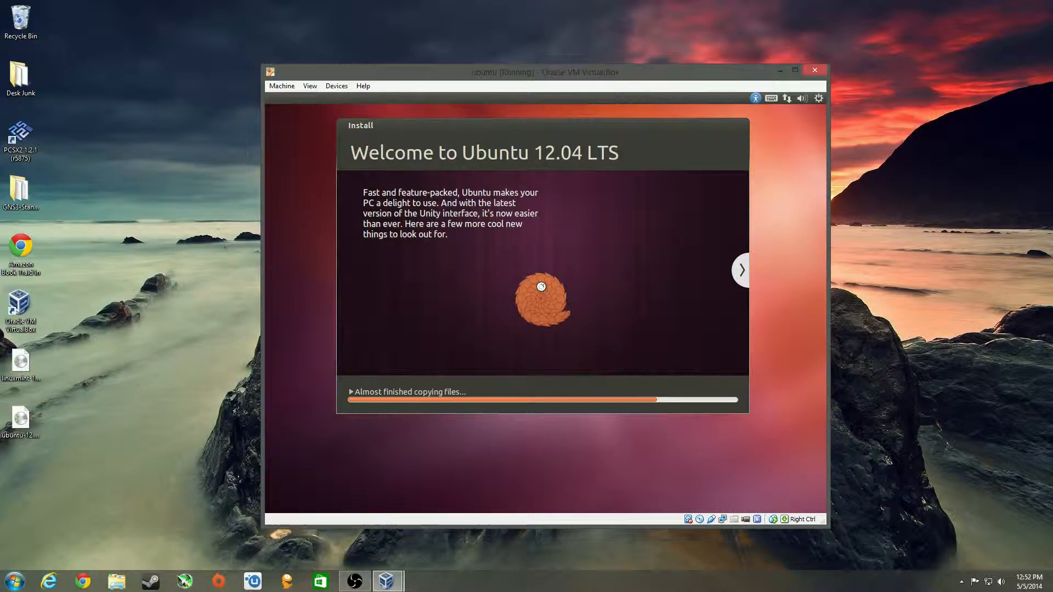
Step: Browse the installer's slideshow on finding software, photos, the personal cloud and music while the files are copied
click(741, 270)
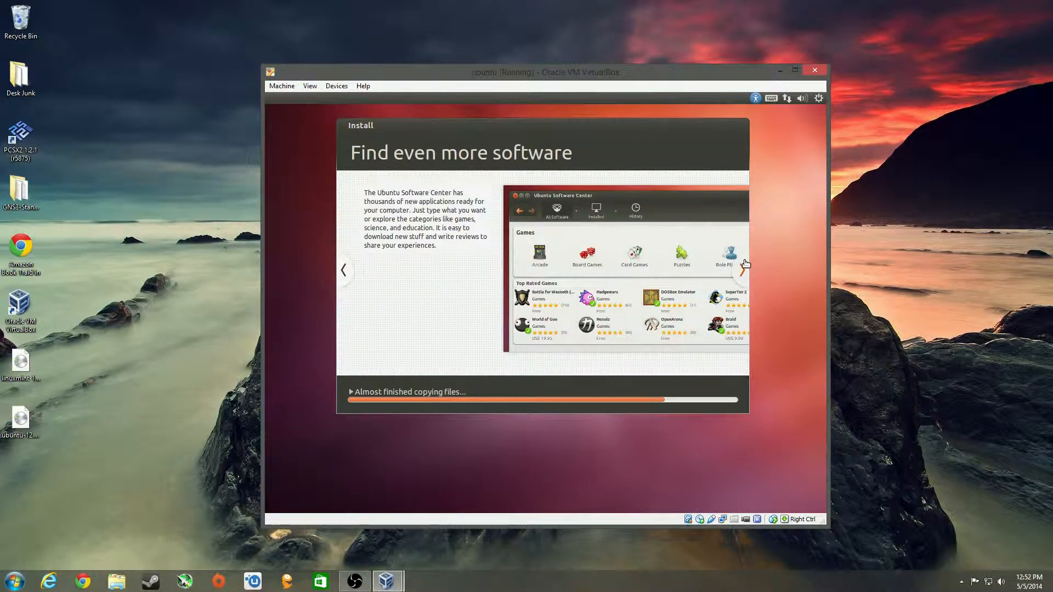
click(744, 268)
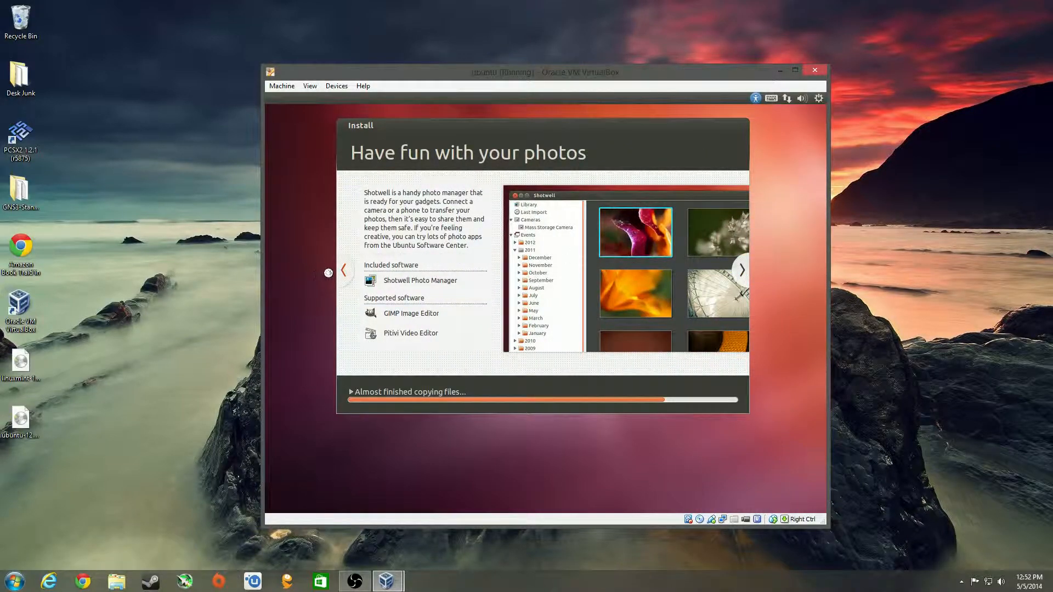
click(343, 270)
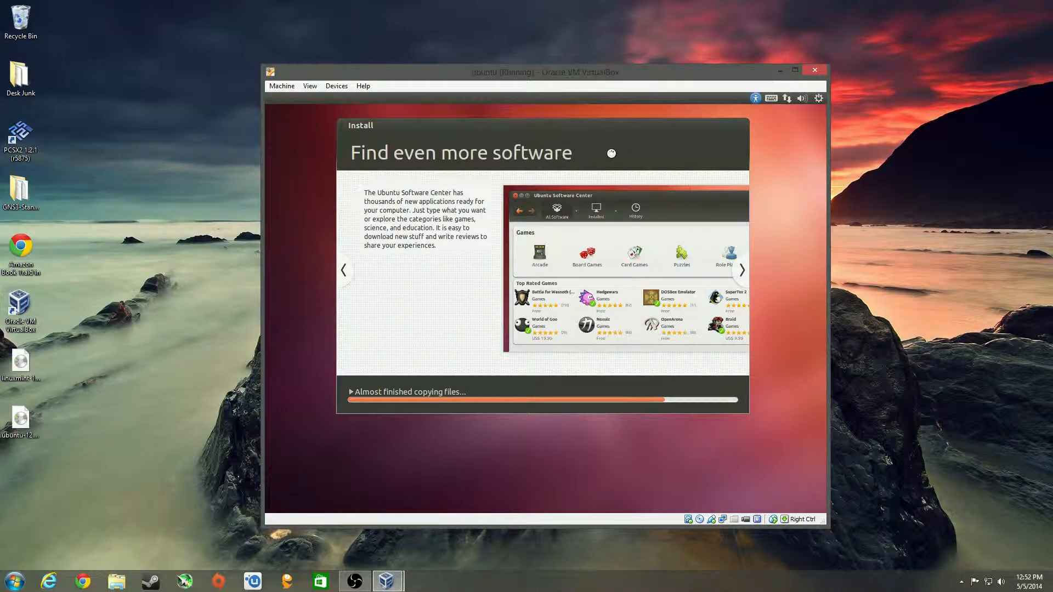
click(738, 272)
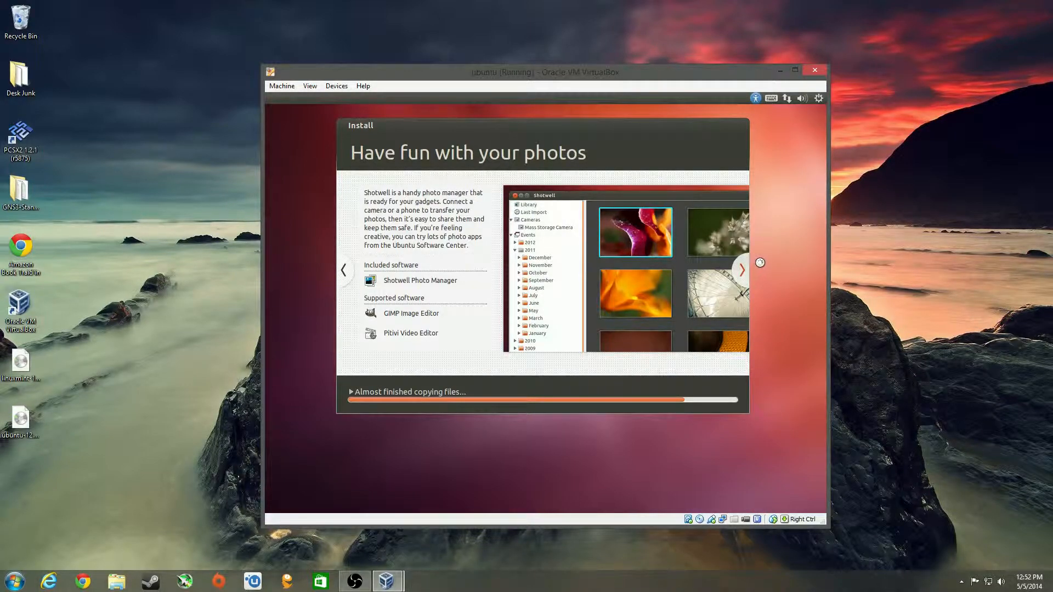
click(741, 271)
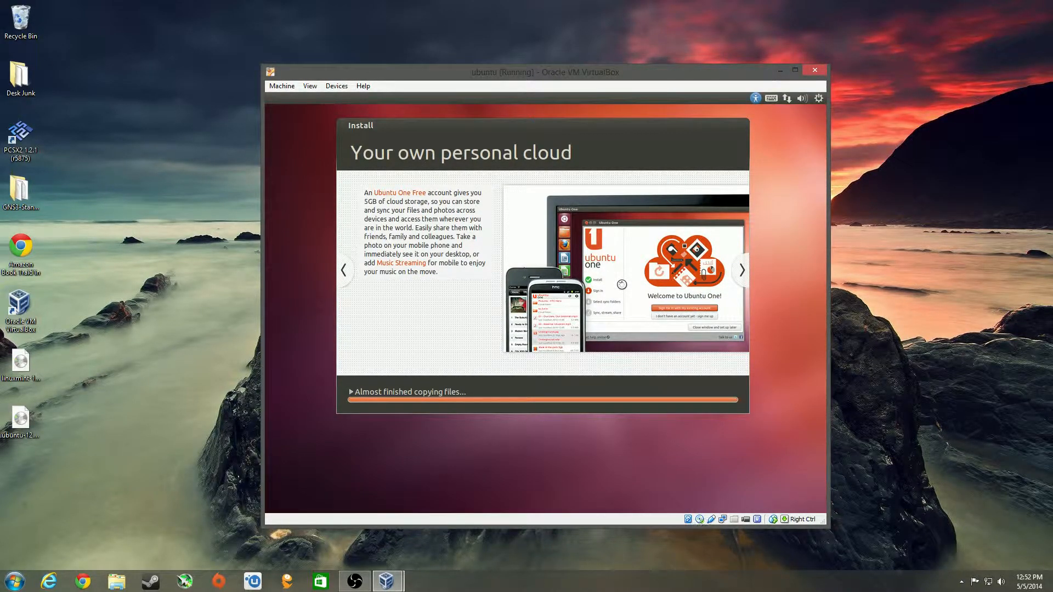
click(738, 270)
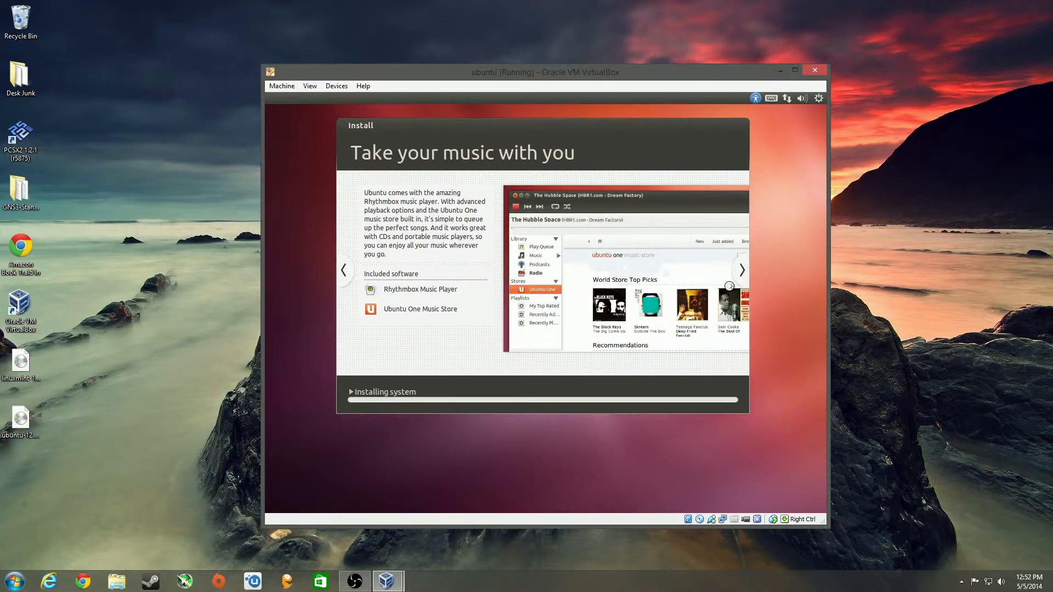